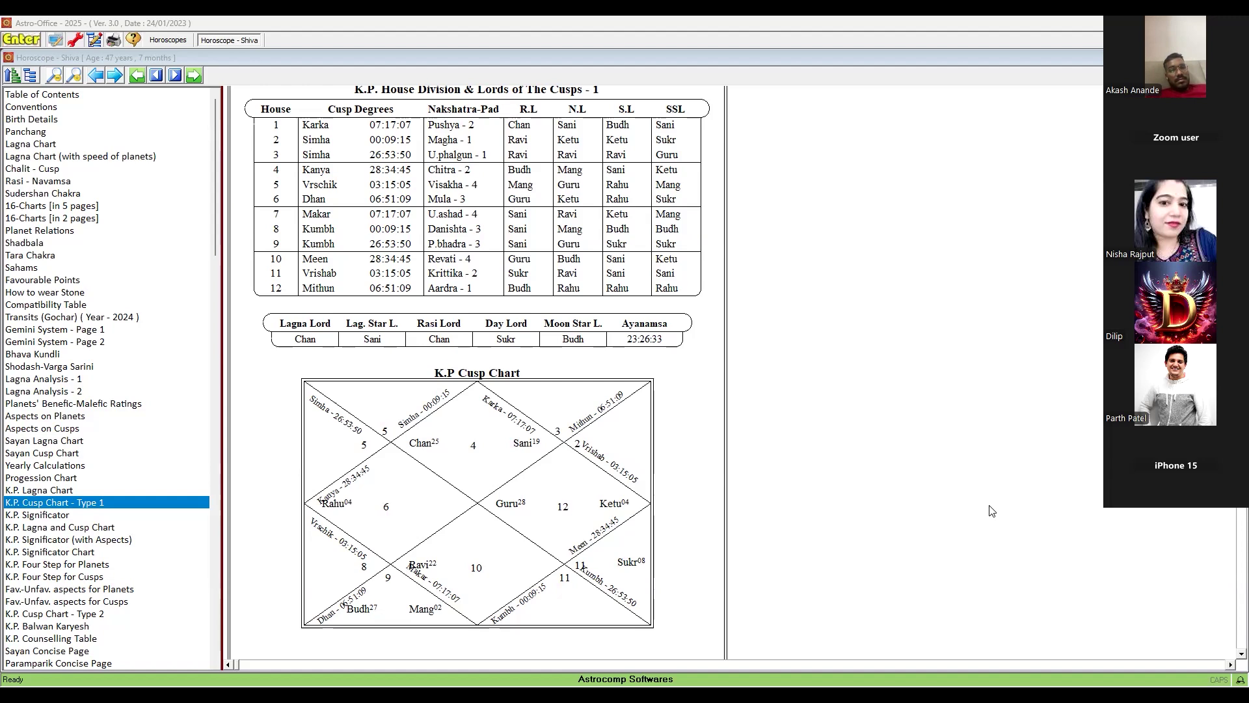
# - Review the K.P. Cusp report, then bring up the Numerology Entry Form with Destiny 5 and Ruling 4
pyautogui.scroll(1, 991, 511)
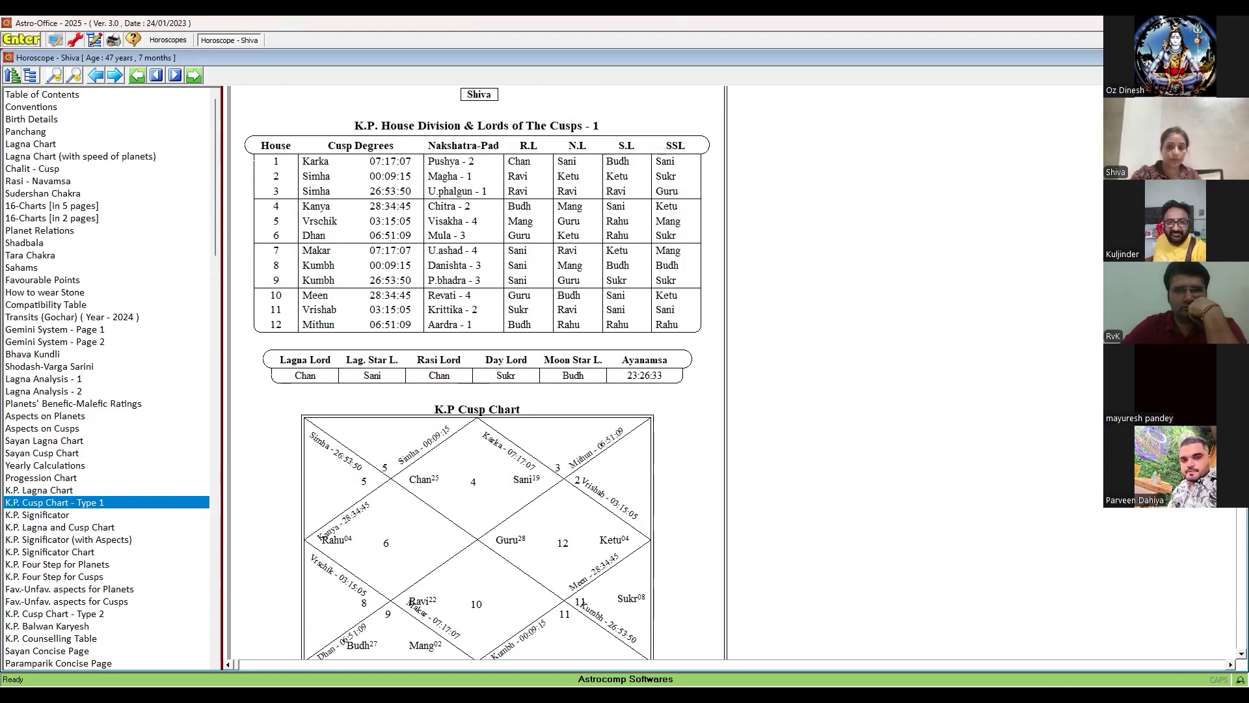
pyautogui.scroll(-1, 991, 511)
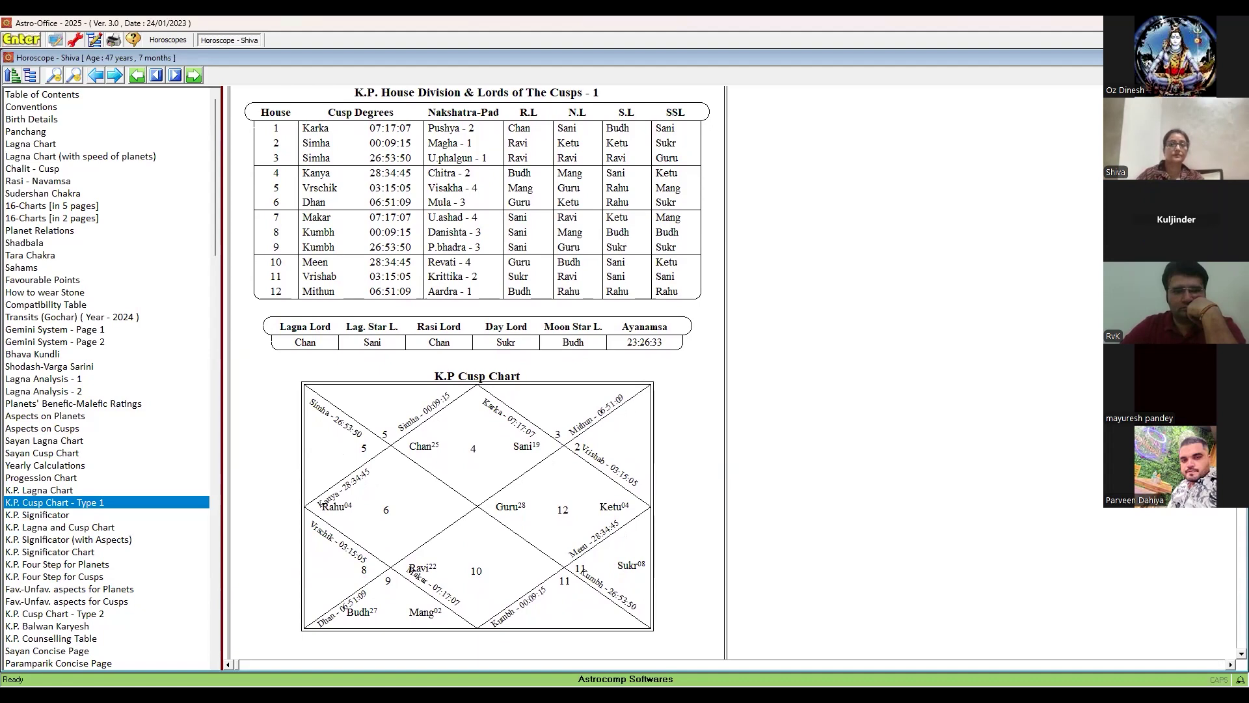
pyautogui.scroll(1, 477, 365)
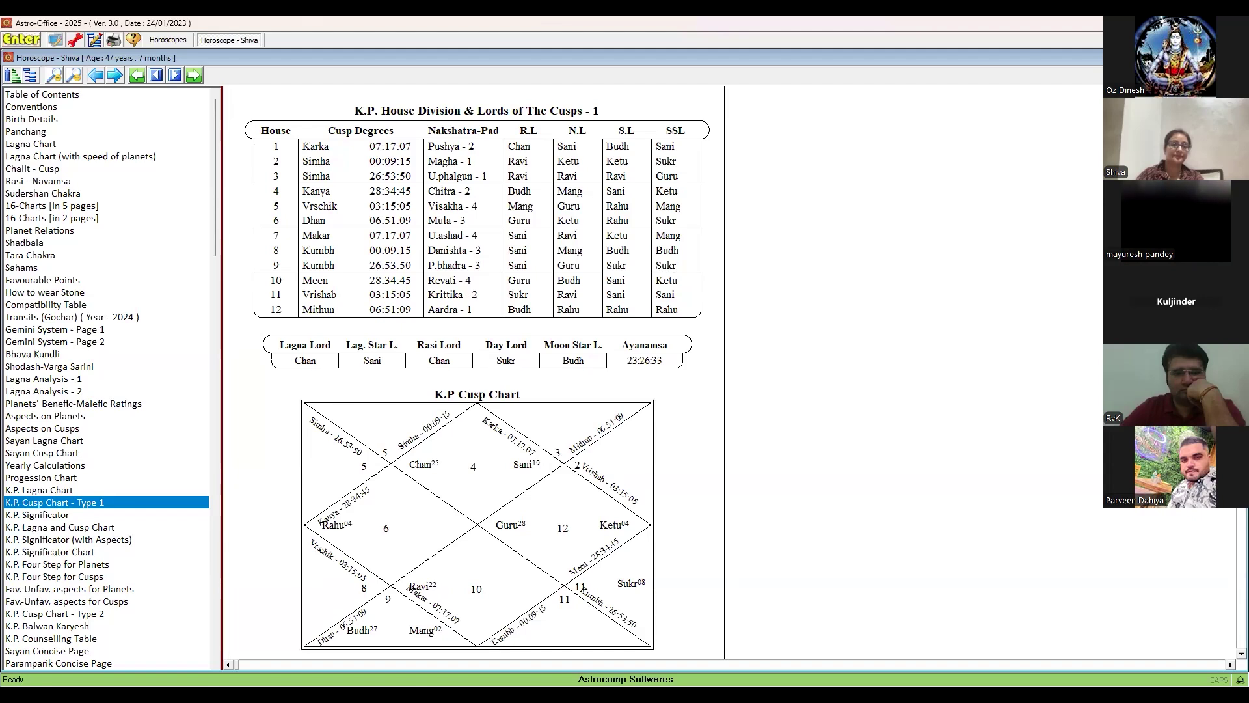
pyautogui.hotkey('alt', 'Tab')
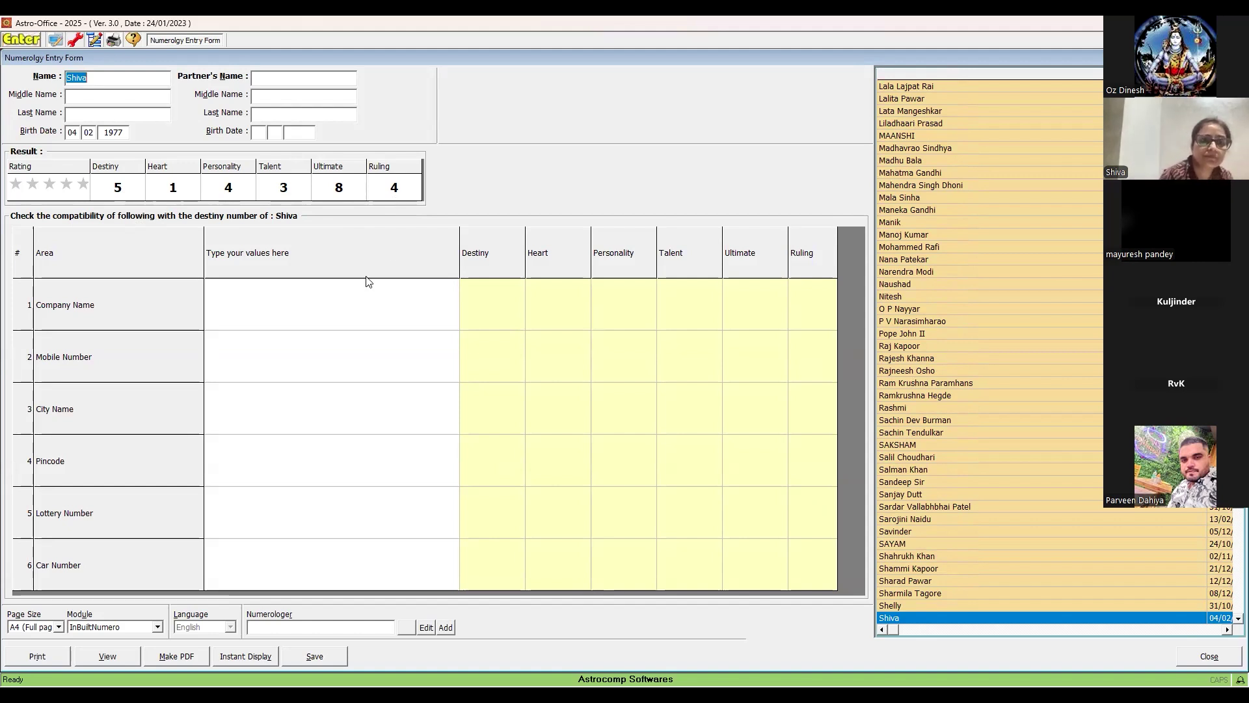
# - Paste the mobile number into the Mobile Number cell to check compatibility with the destiny number
pyautogui.click(262, 358)
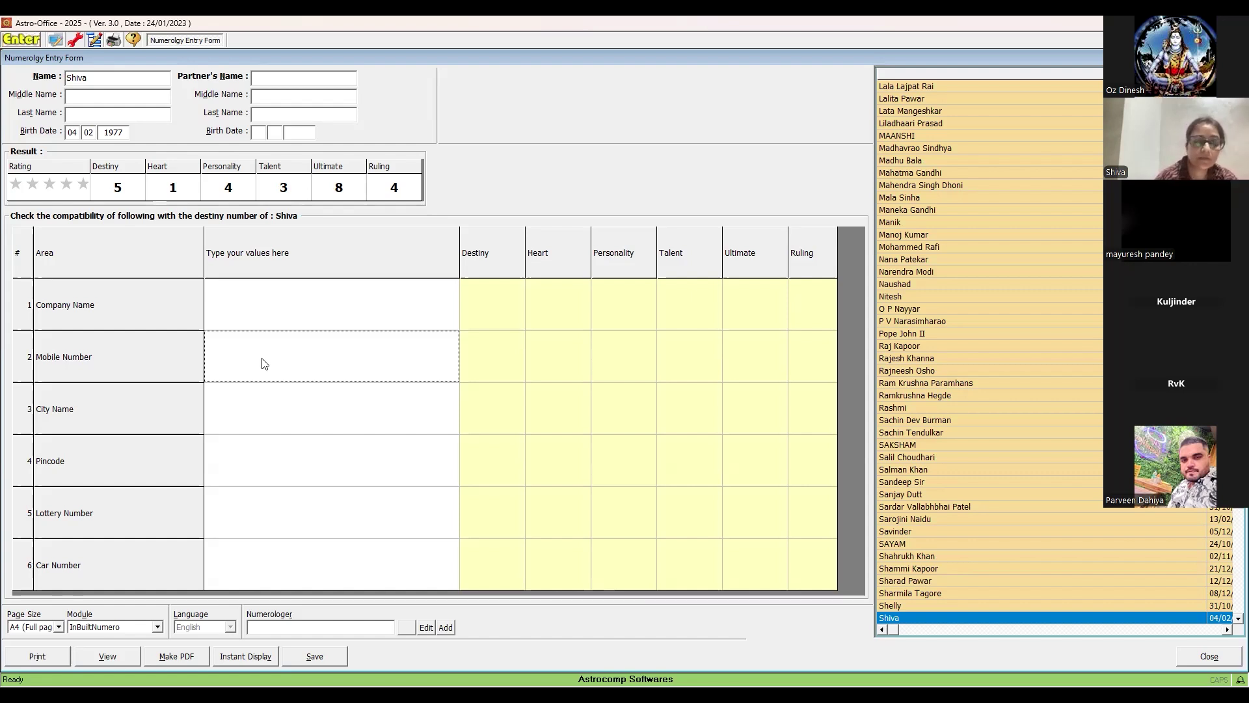
pyautogui.hotkey('ctrl', 'v')
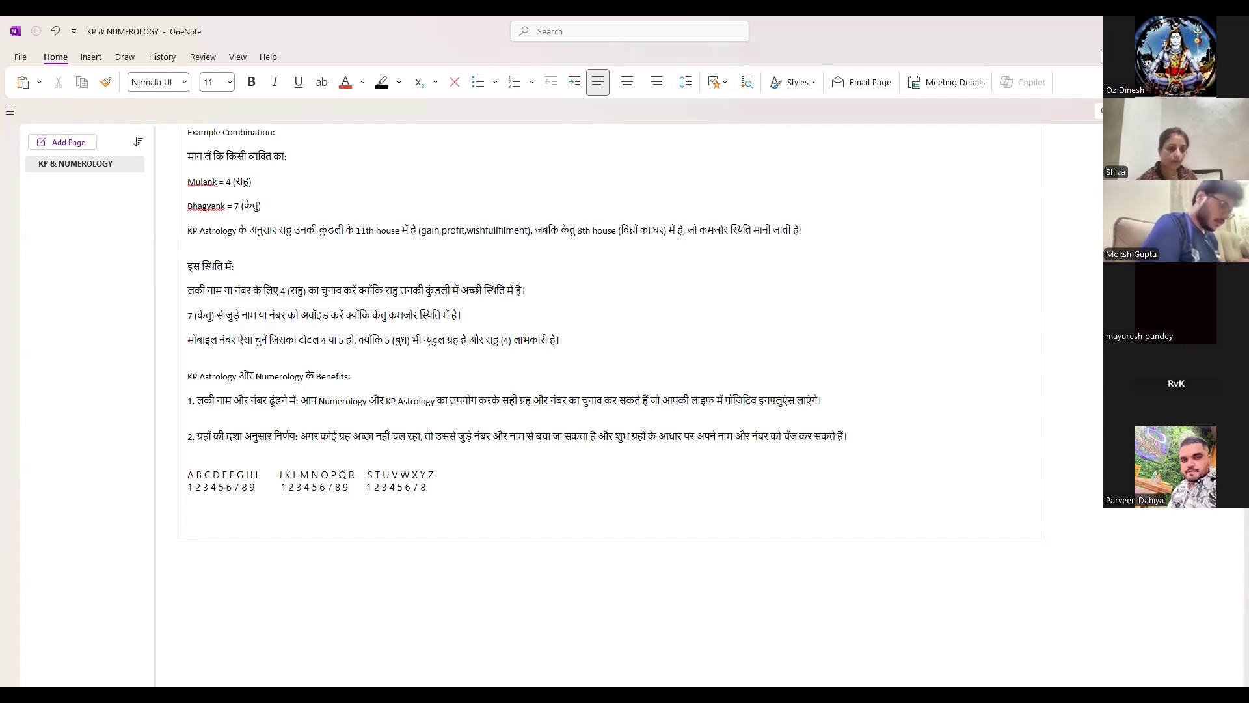
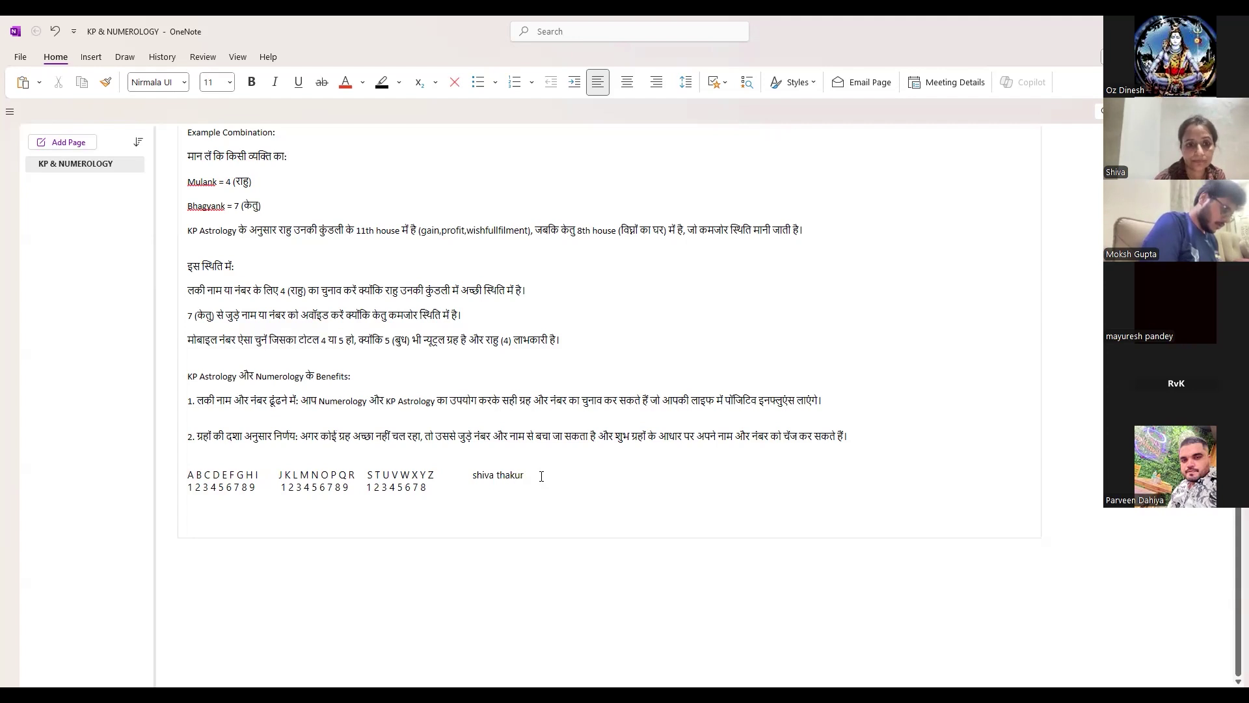
# - Type the person's full name beside the letter-to-number chart, without the stray plus sign
pyautogui.write('+')
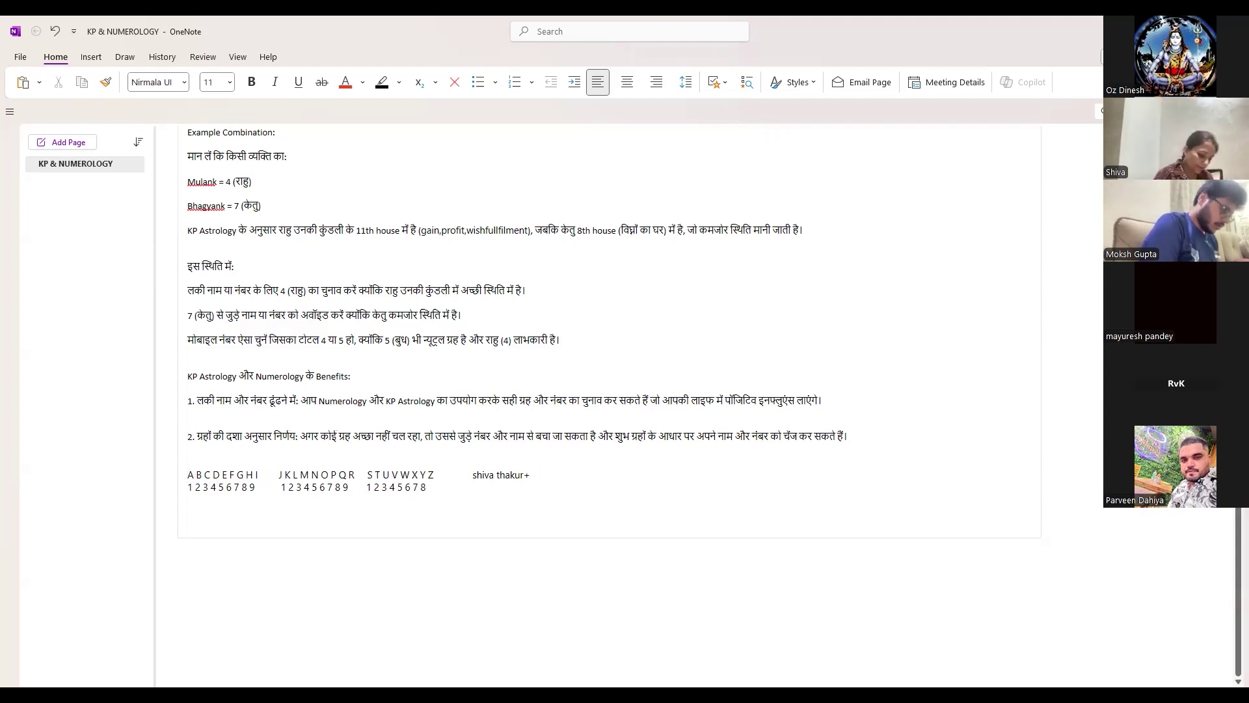
pyautogui.press('BackSpace')
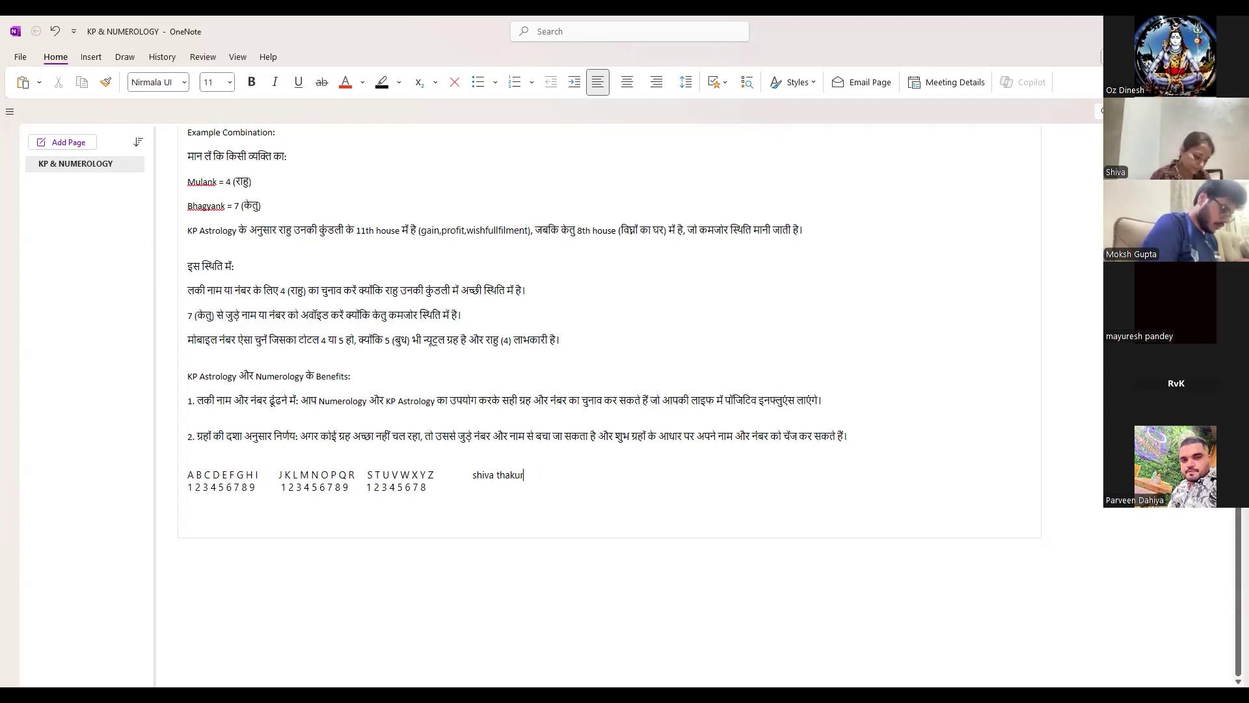
# - Enlarge both the name and the letter-to-number chart rows to font size 16
pyautogui.moveTo(525, 476); pyautogui.dragTo(470, 478)
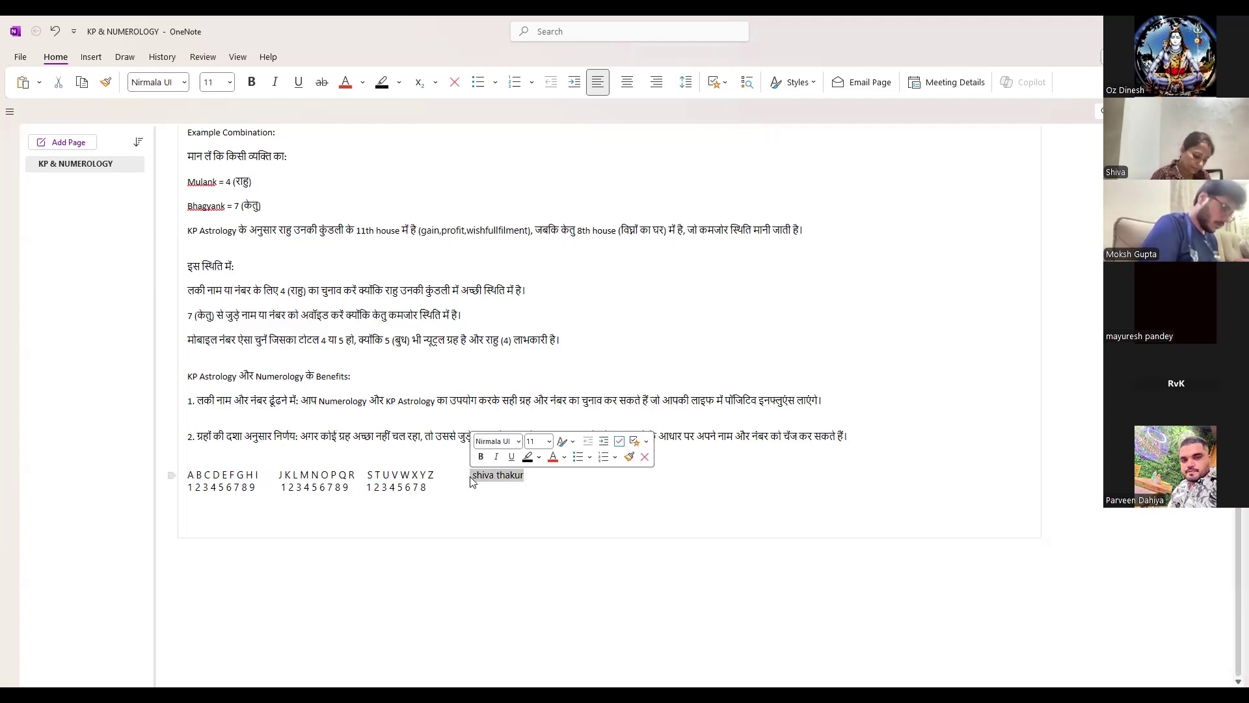
pyautogui.click(549, 442)
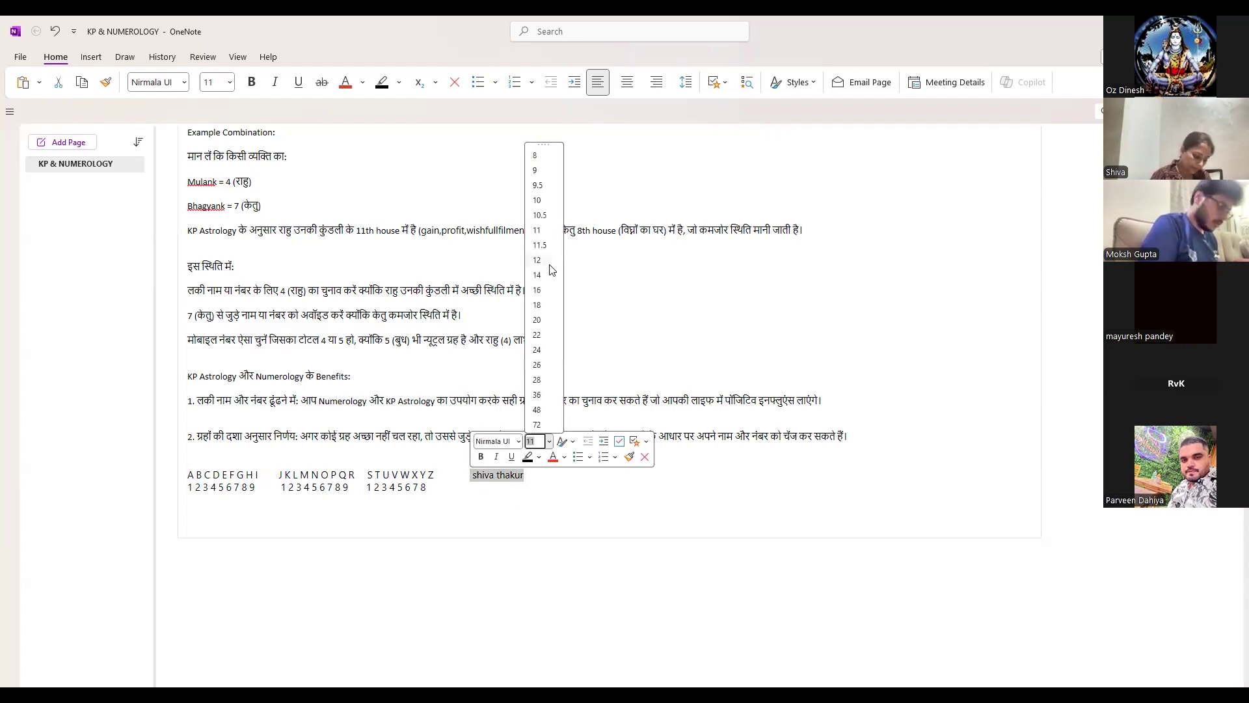
pyautogui.press('Escape')
pyautogui.write('16')
pyautogui.press('Return')
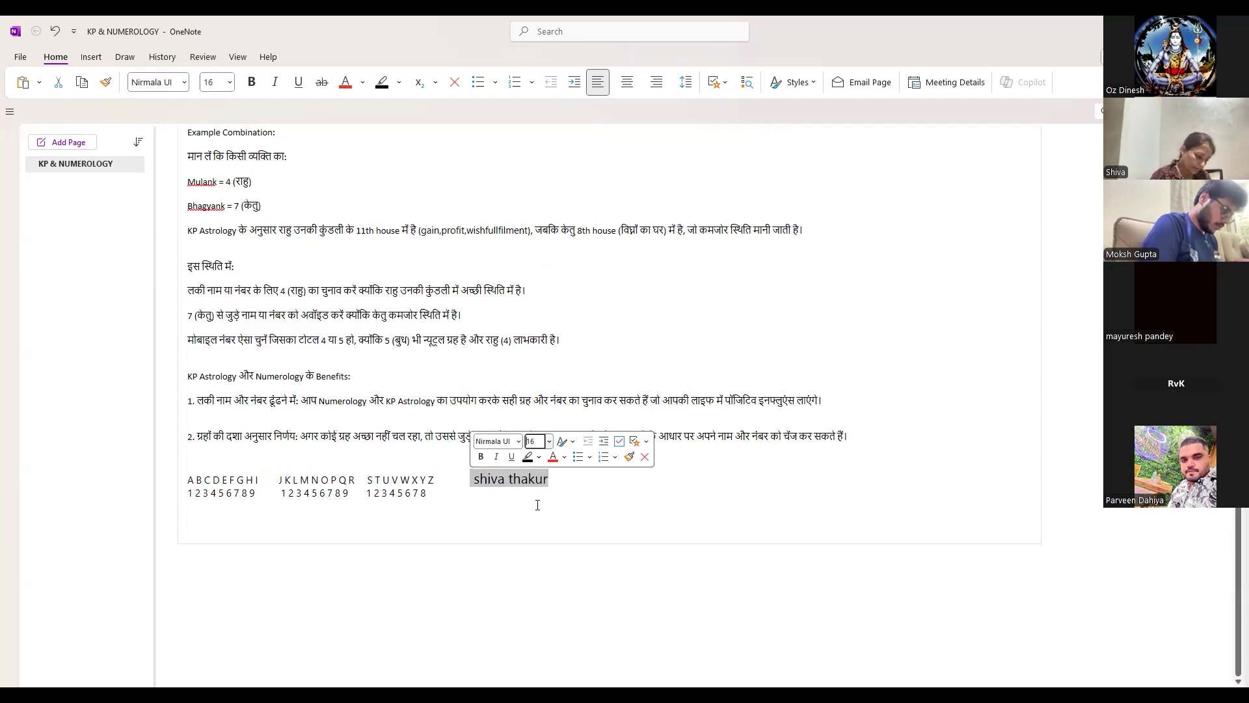
pyautogui.moveTo(440, 494); pyautogui.dragTo(188, 479)
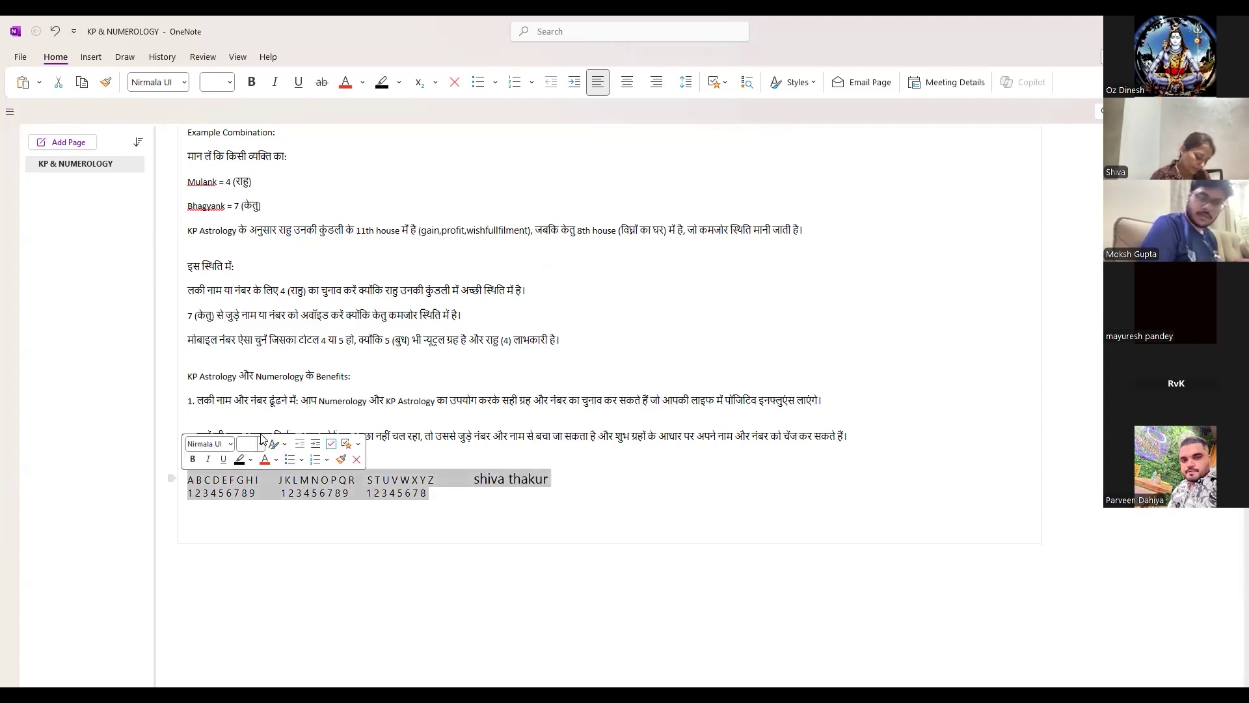
pyautogui.click(262, 446)
pyautogui.click(249, 293)
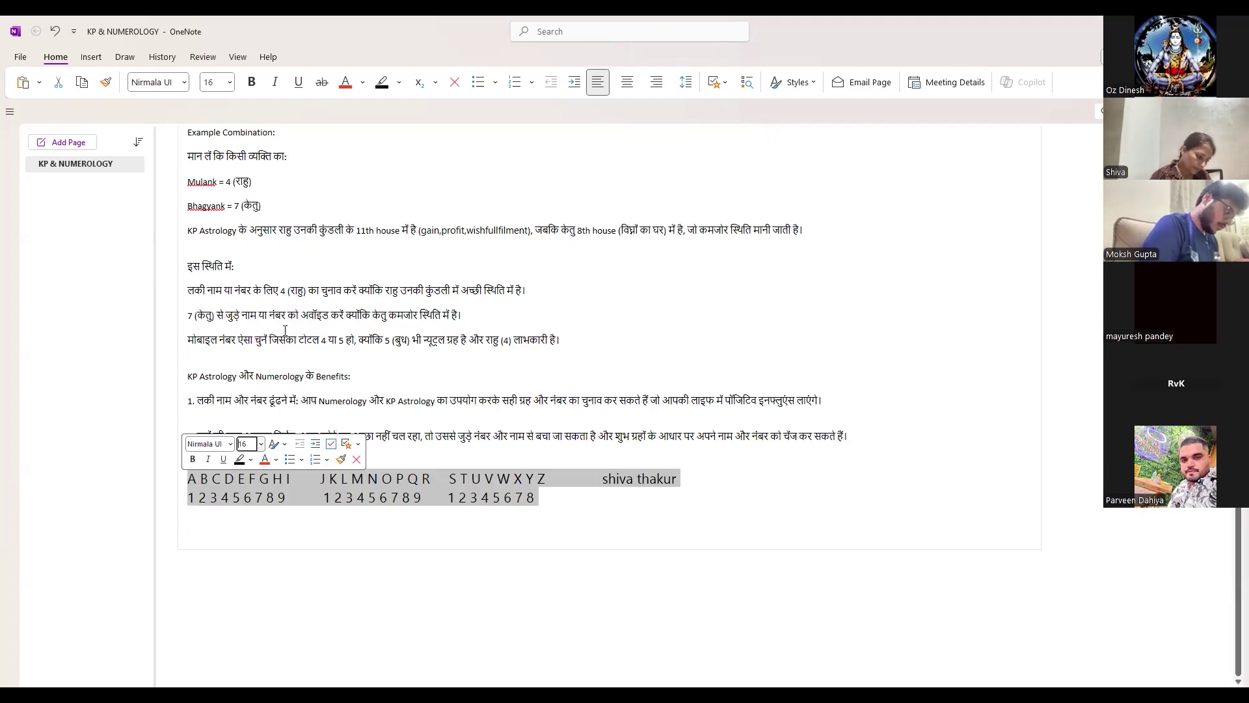
pyautogui.click(728, 485)
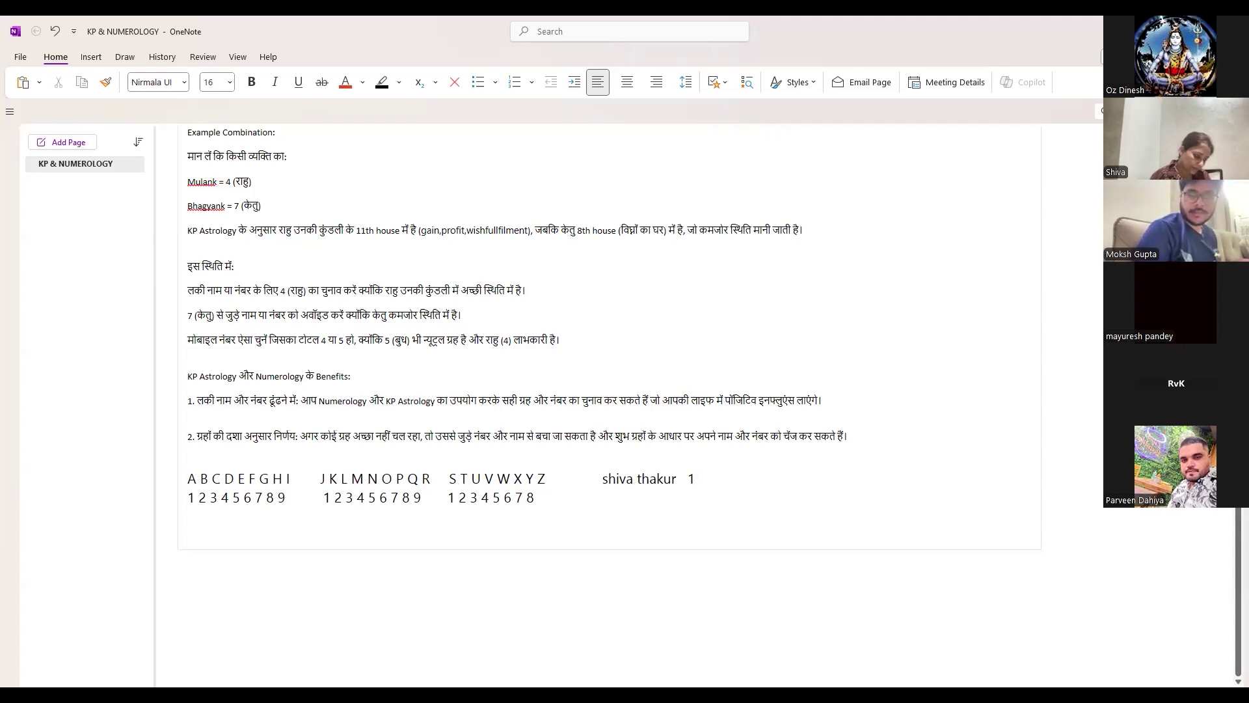
# - Write the name's letter values as 1+8+9+4+1 on the numerology line
pyautogui.write('=')
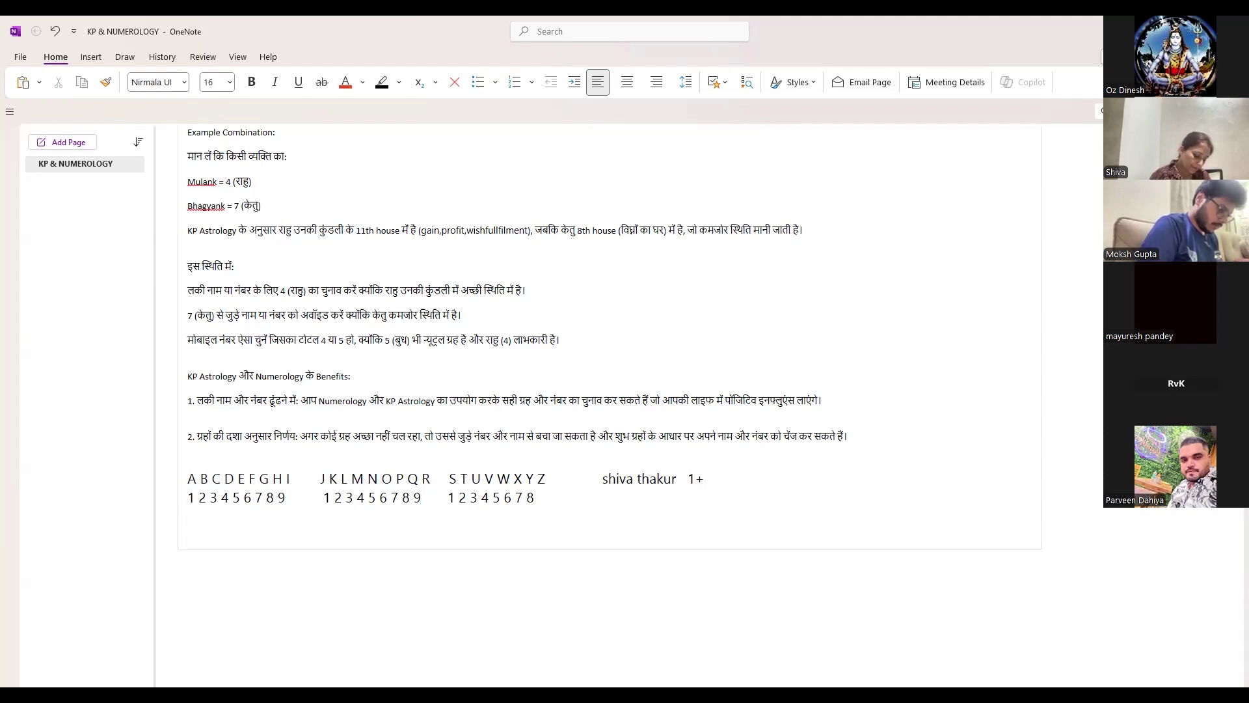
pyautogui.write('*')
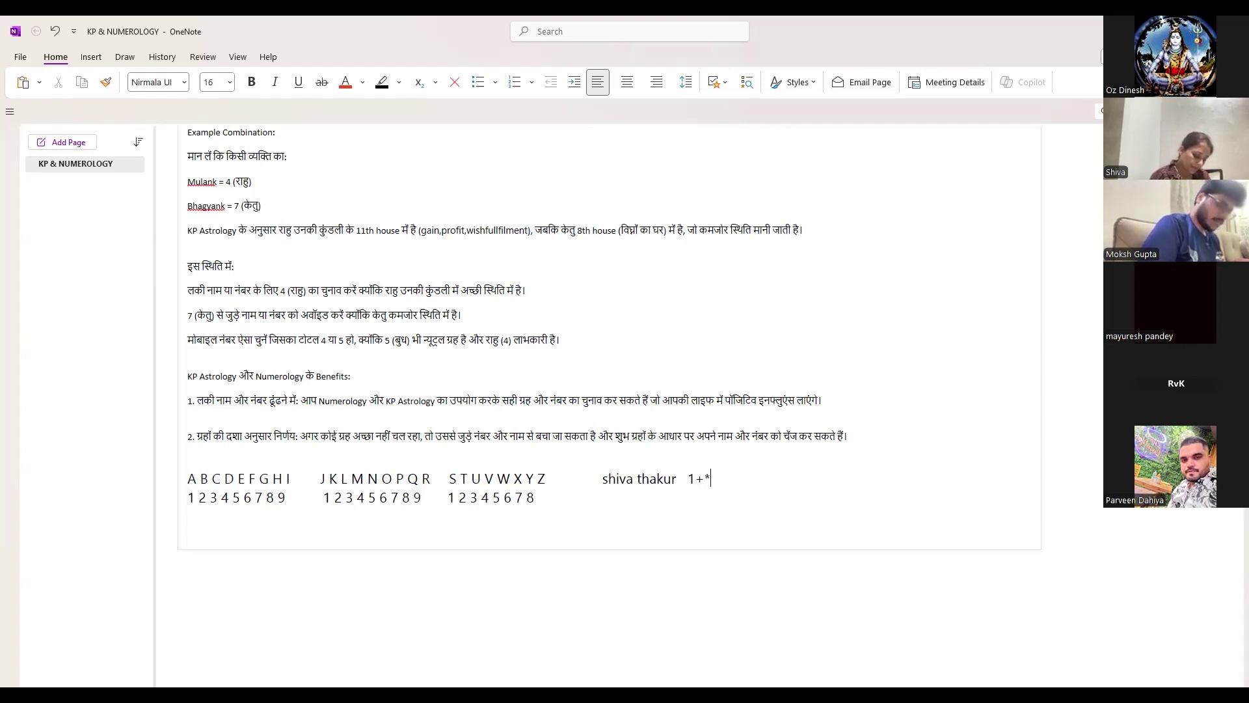
pyautogui.press('BackSpace')
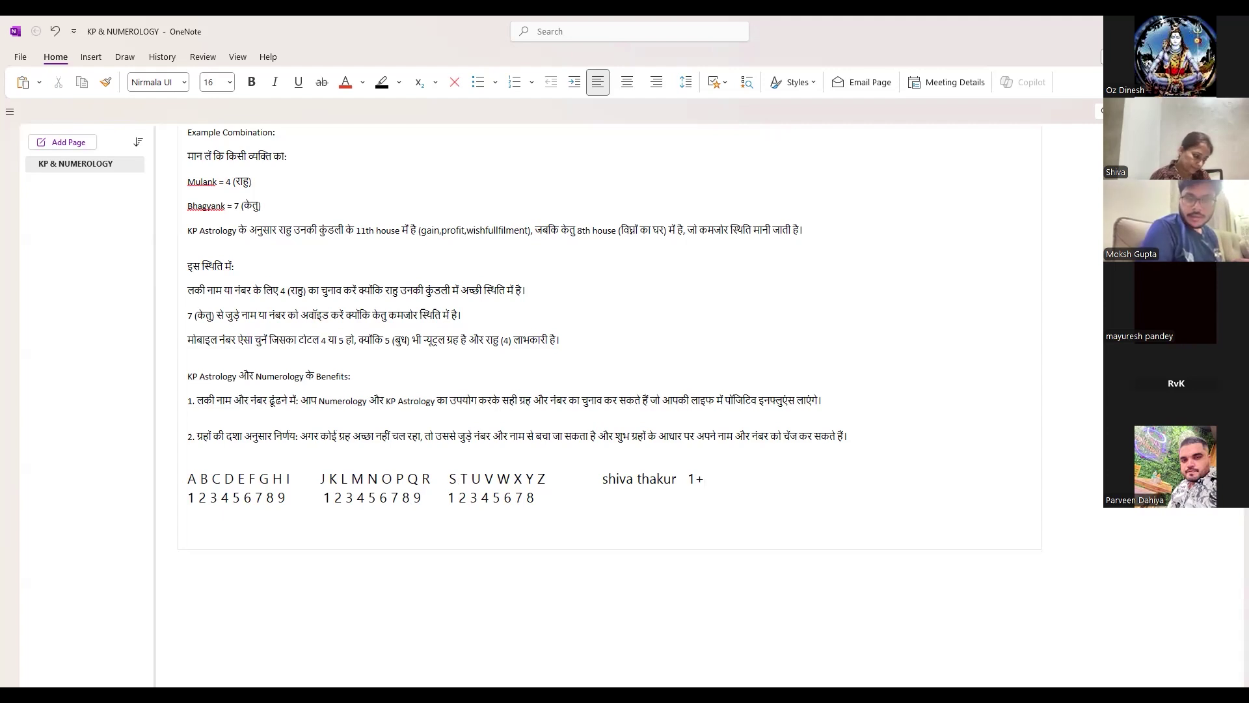
pyautogui.press('BackSpace')
pyautogui.write('8')
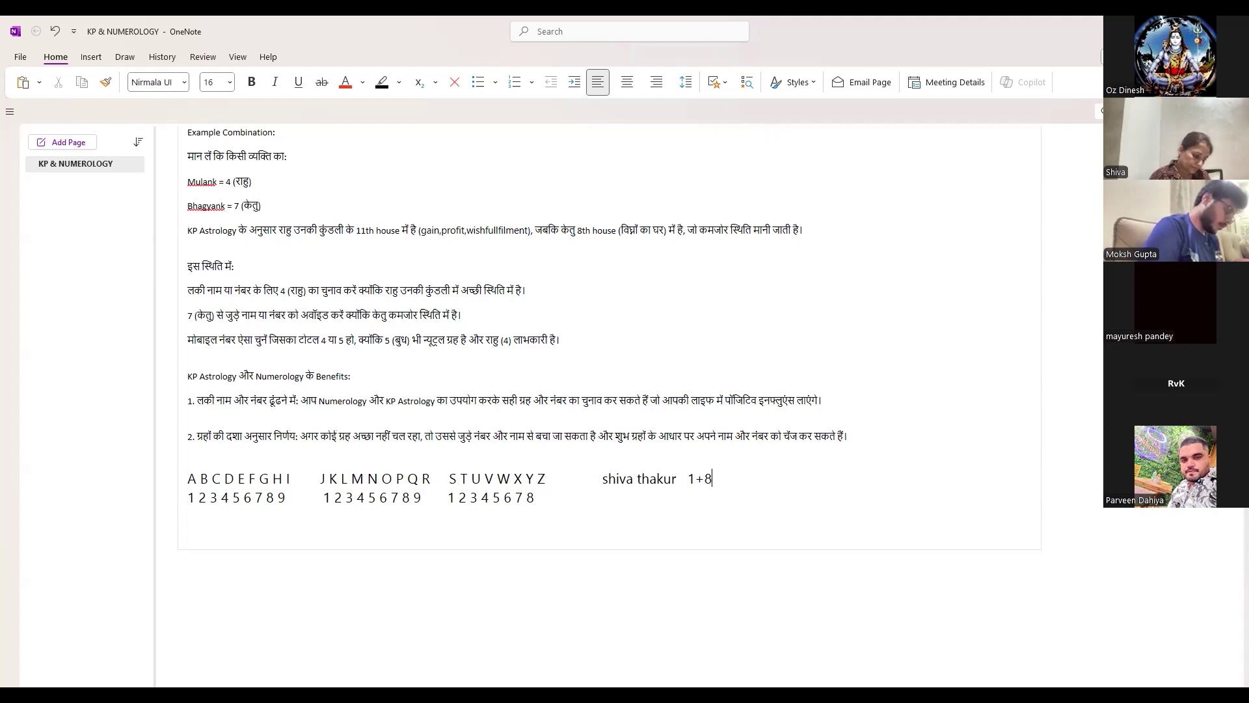
pyautogui.write('+')
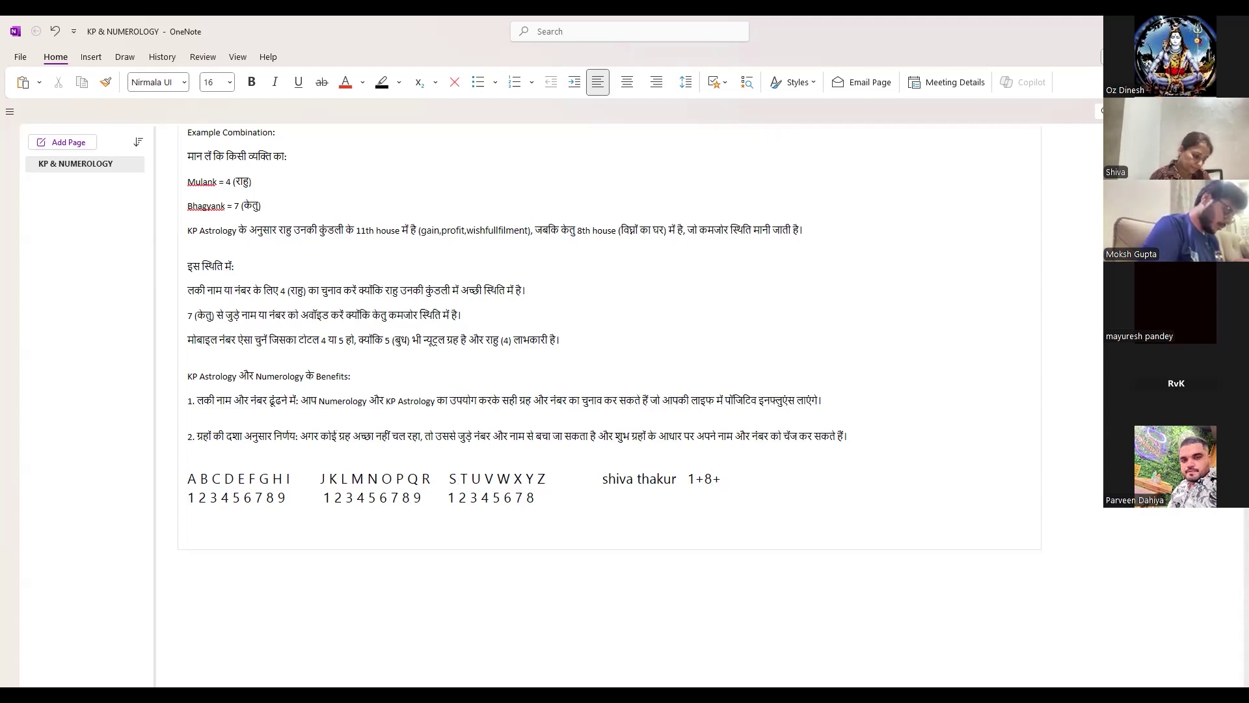
pyautogui.write('9')
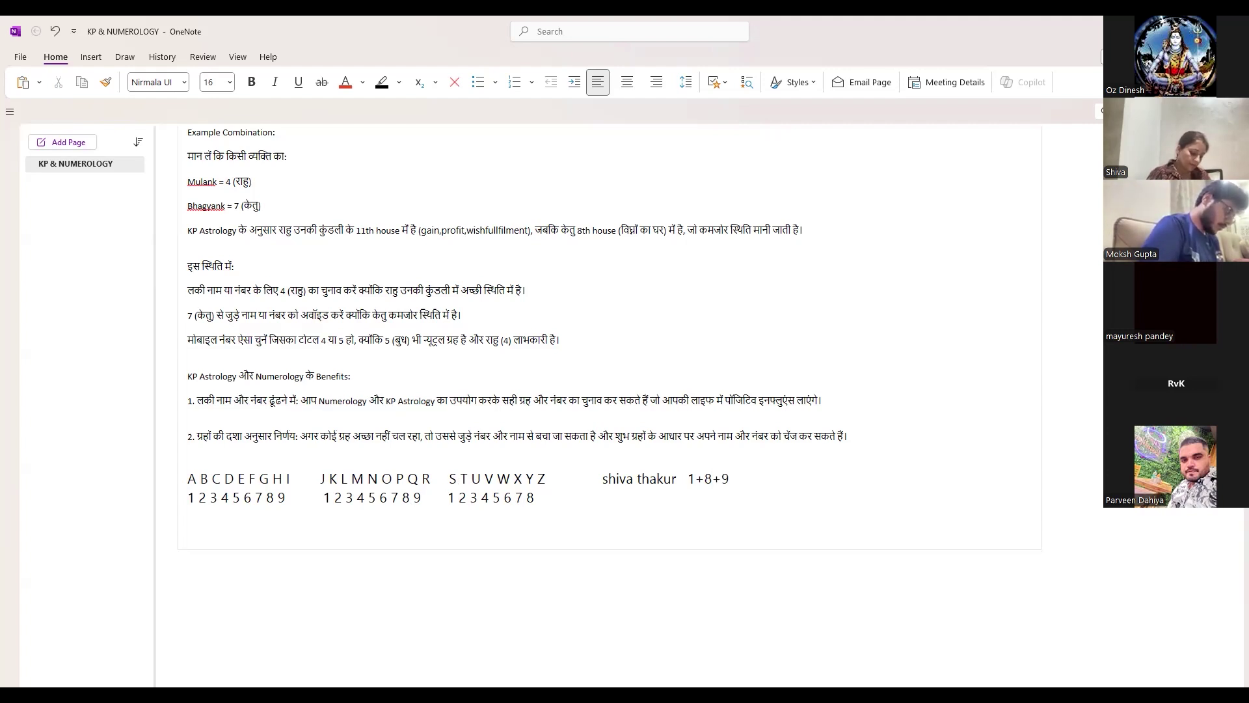
pyautogui.write('+')
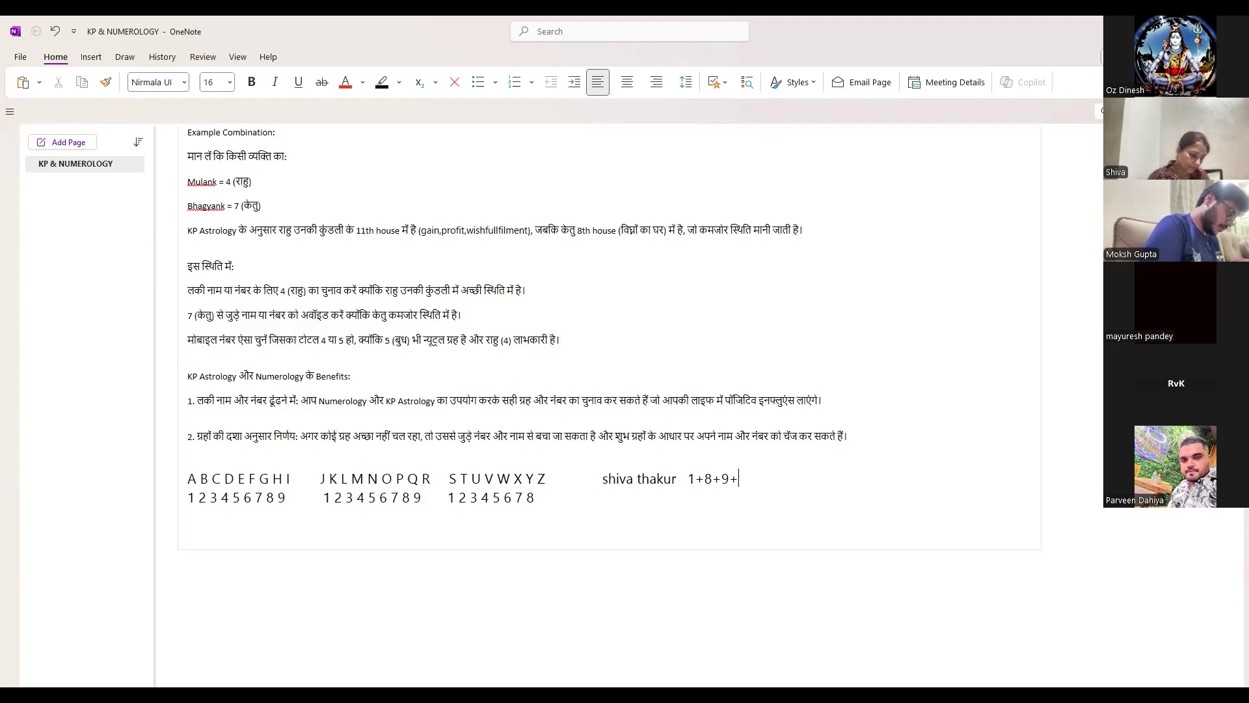
pyautogui.write('4')
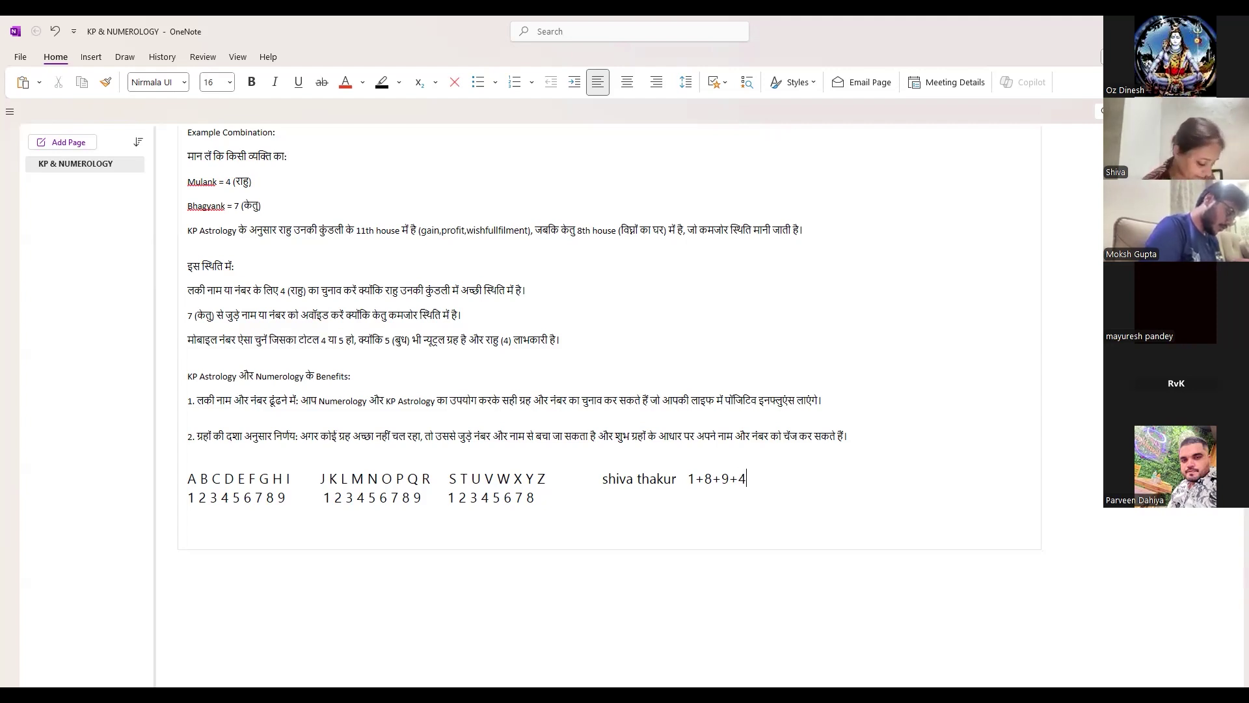
pyautogui.write('=')
pyautogui.press('BackSpace')
pyautogui.write('+')
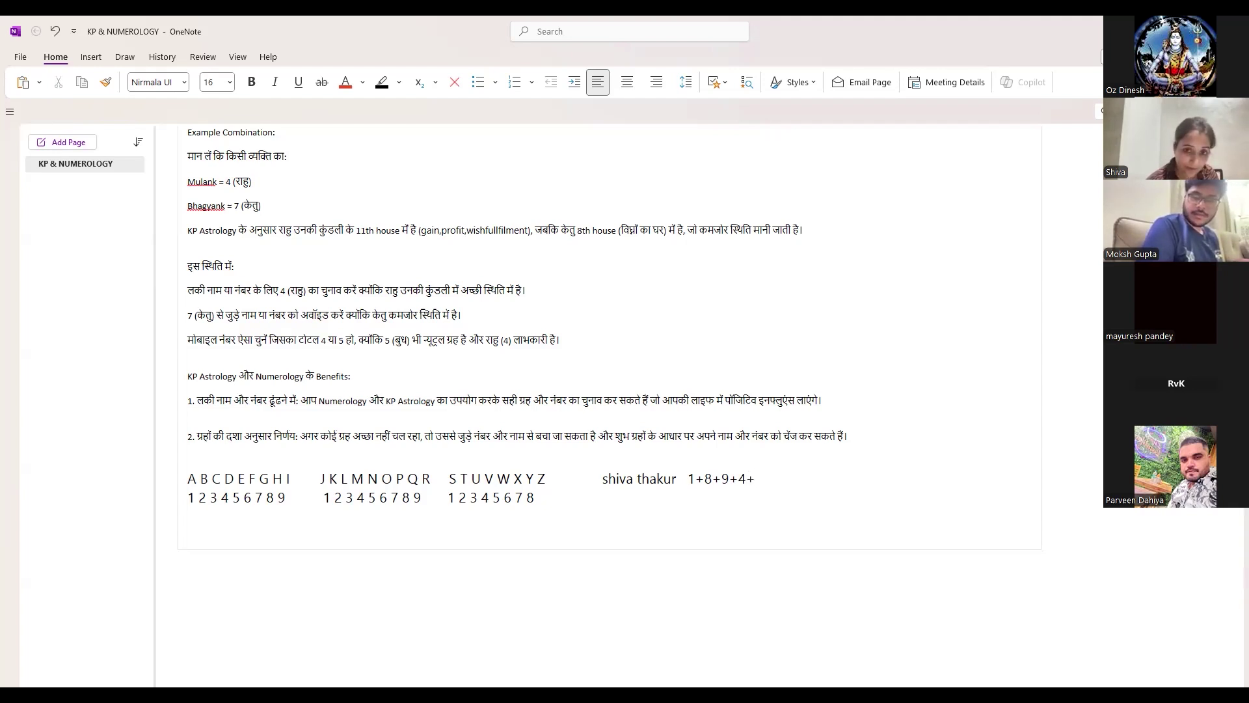
pyautogui.write('1=')
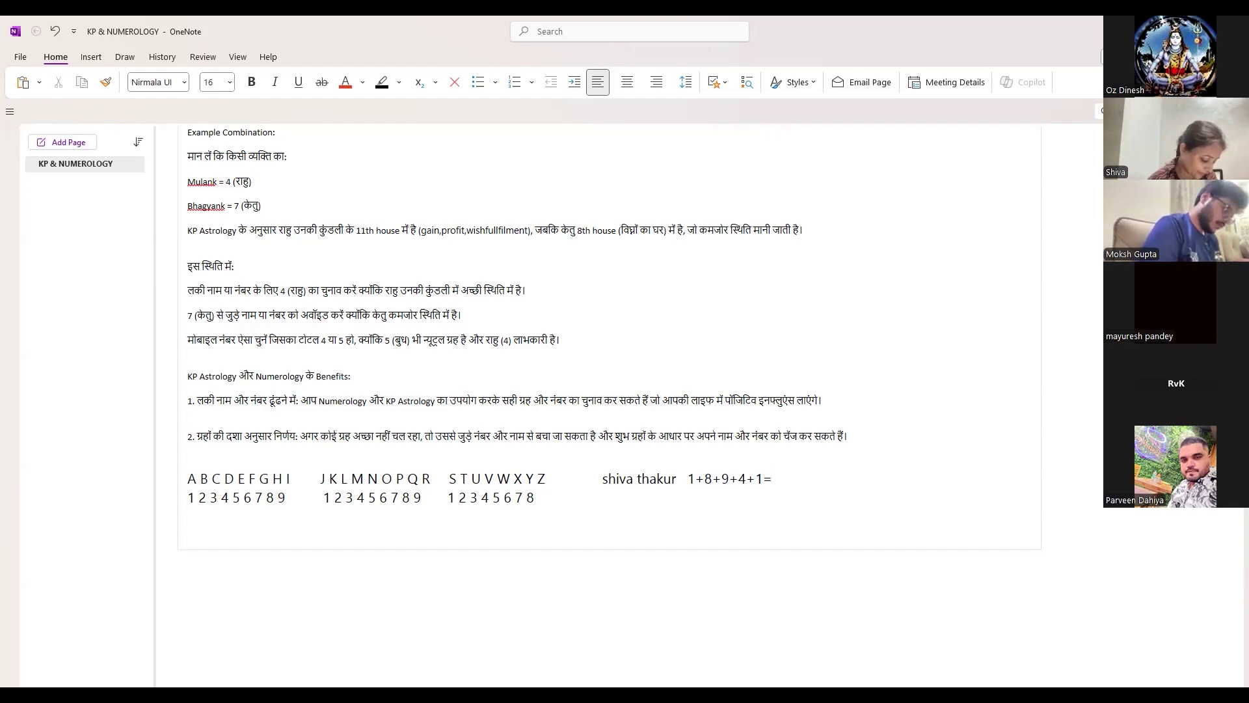
# - Total the letter values to 23 and reduce it with 2+3=5
pyautogui.write('23')
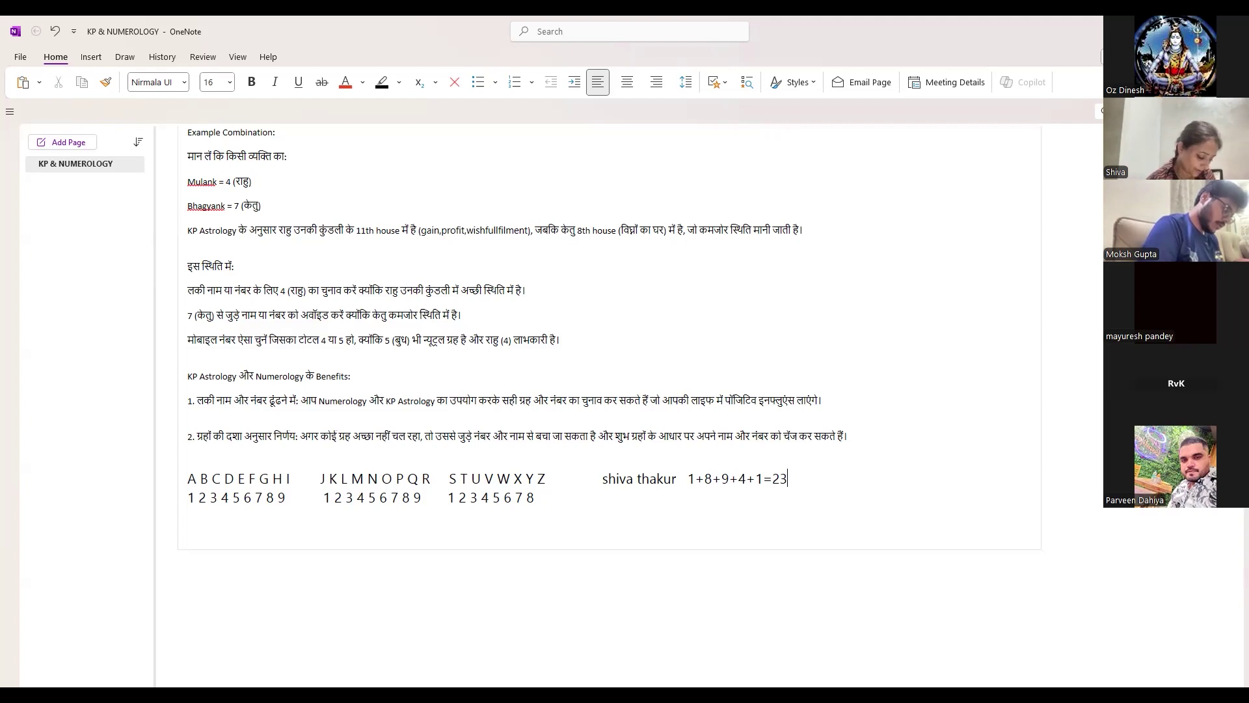
pyautogui.write('=2')
pyautogui.press('BackSpace')
pyautogui.press('BackSpace')
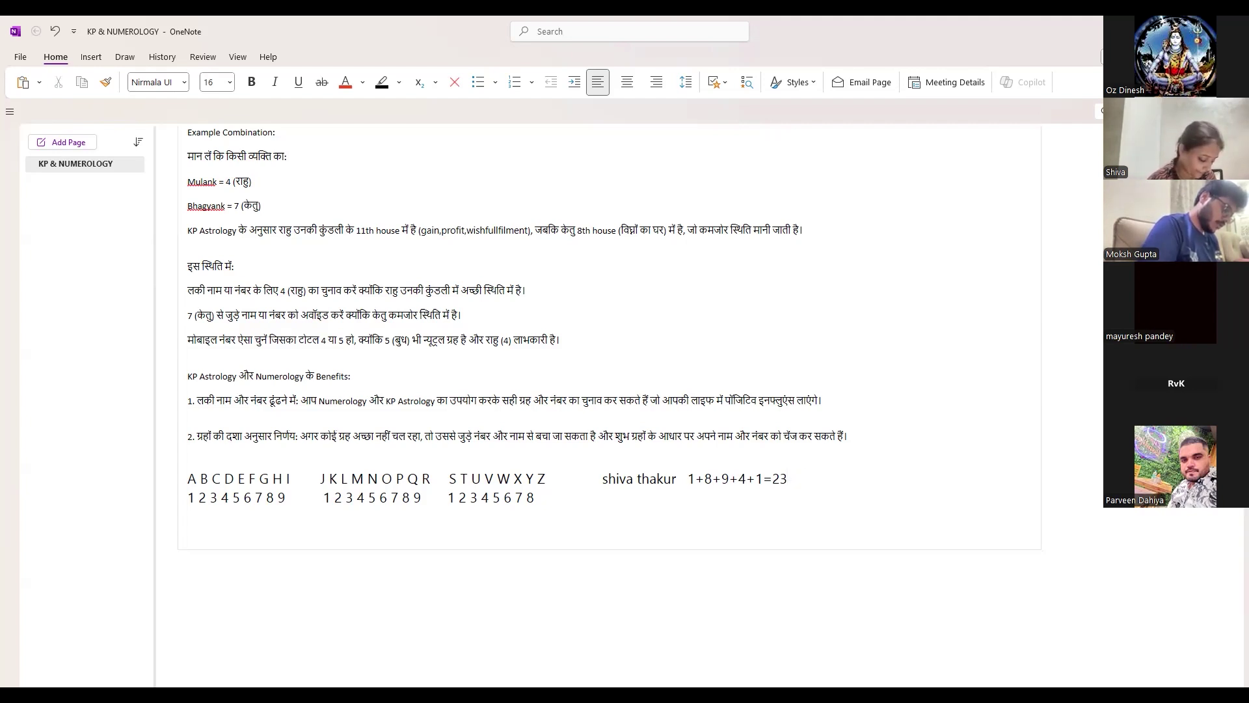
pyautogui.write('2=')
pyautogui.press('BackSpace')
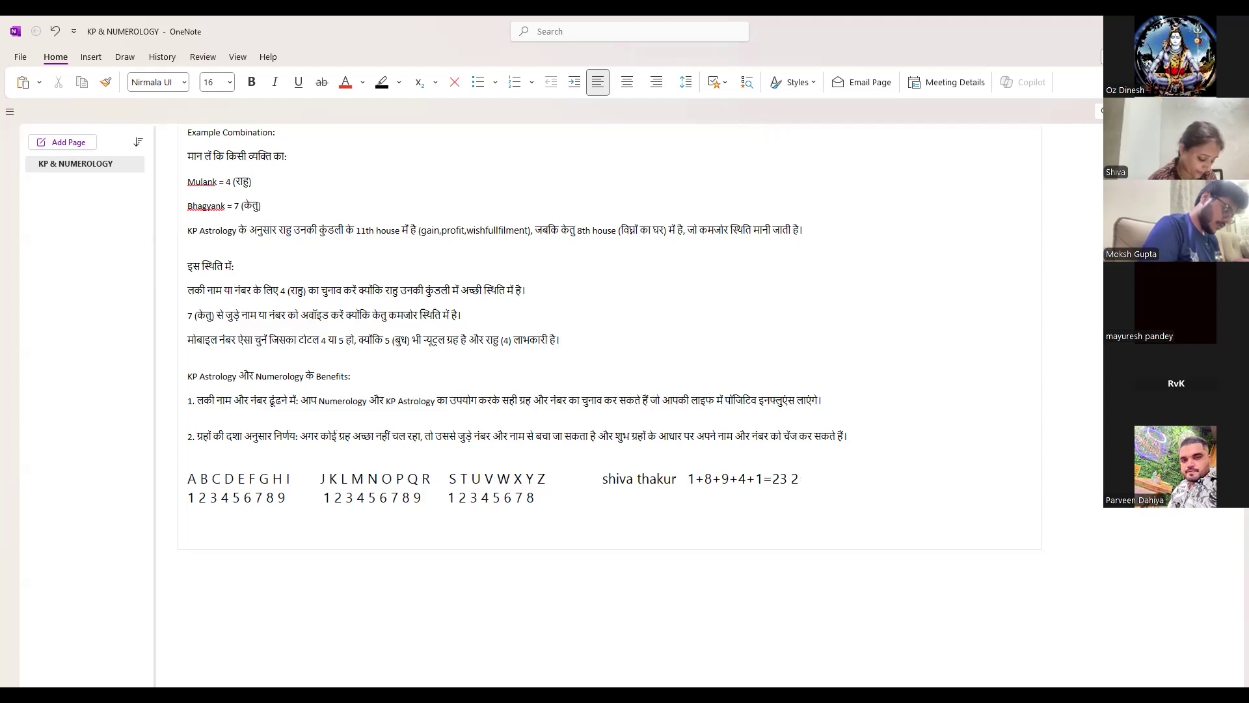
pyautogui.write('+')
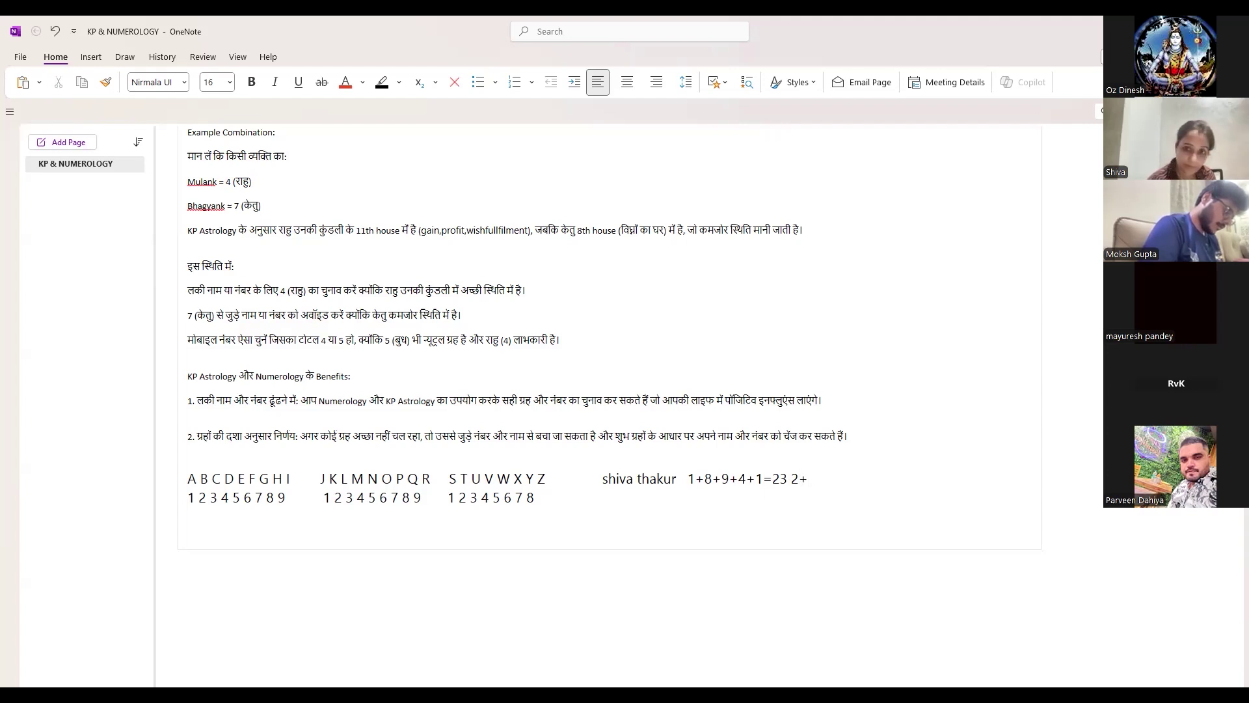
pyautogui.write('#')
pyautogui.press('BackSpace')
pyautogui.write('3')
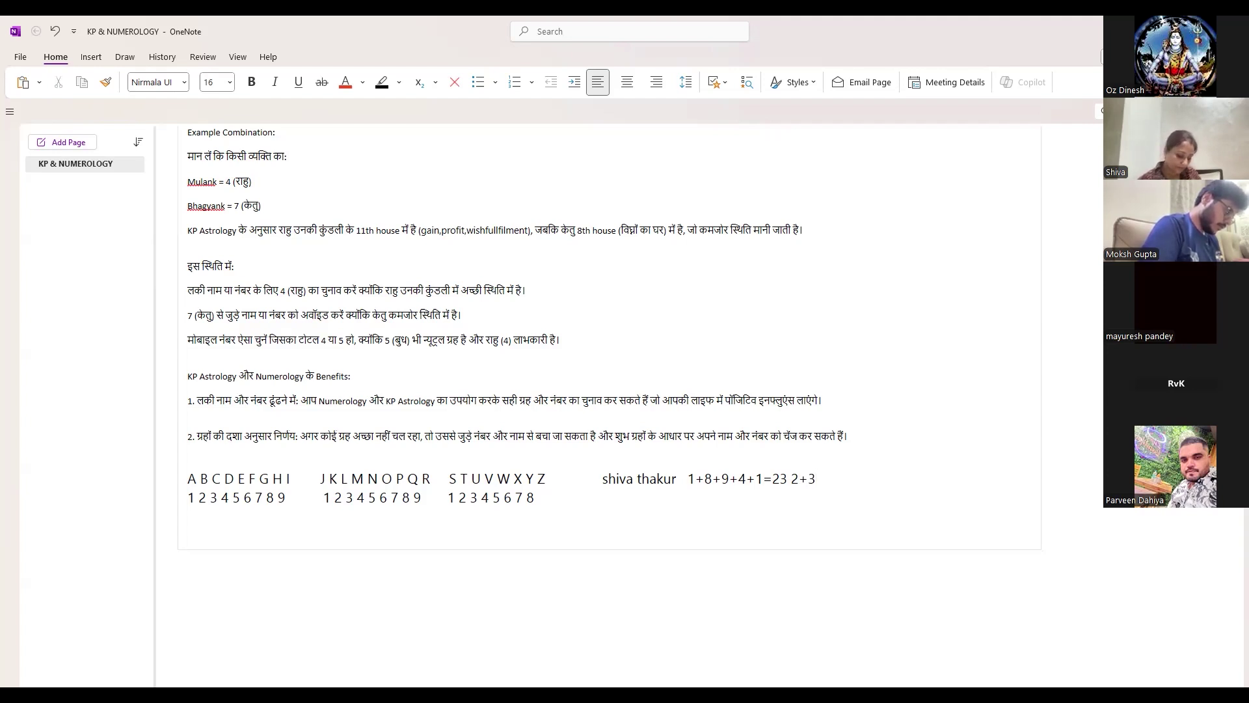
pyautogui.write('=5')
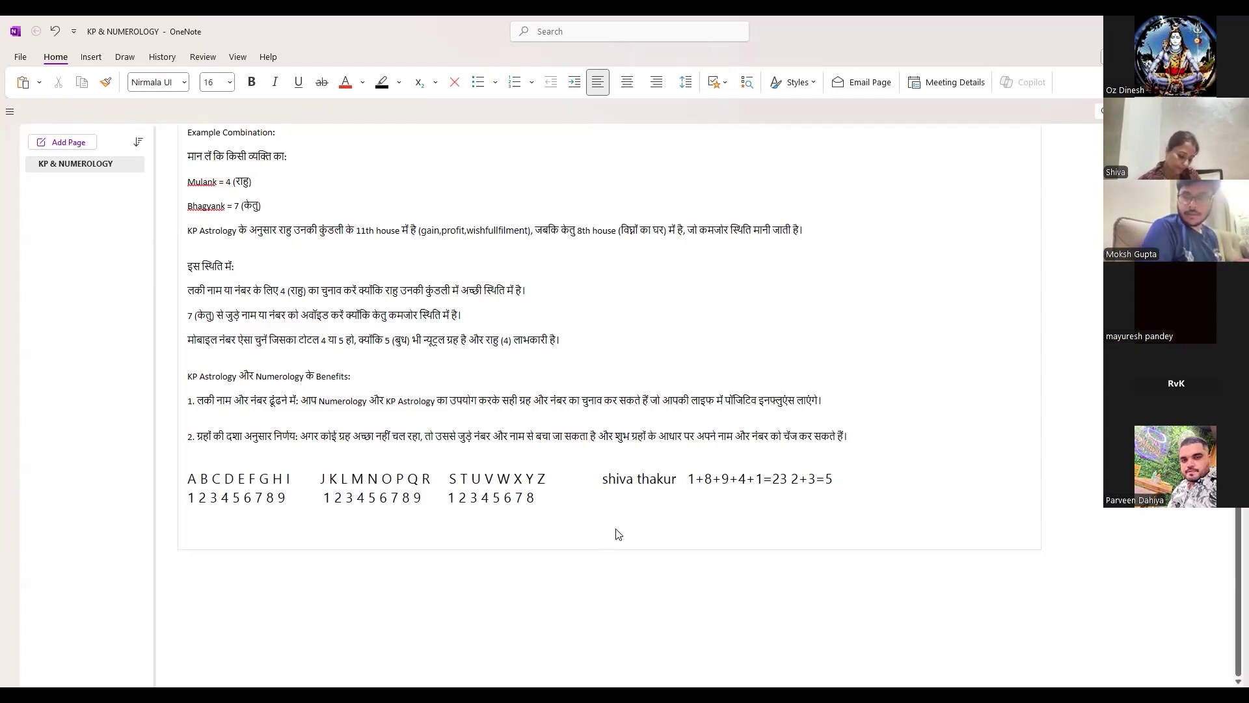
# - On the line below the name's sum, write 5+7=12 and reduce it to 1+2=3
pyautogui.click(620, 504)
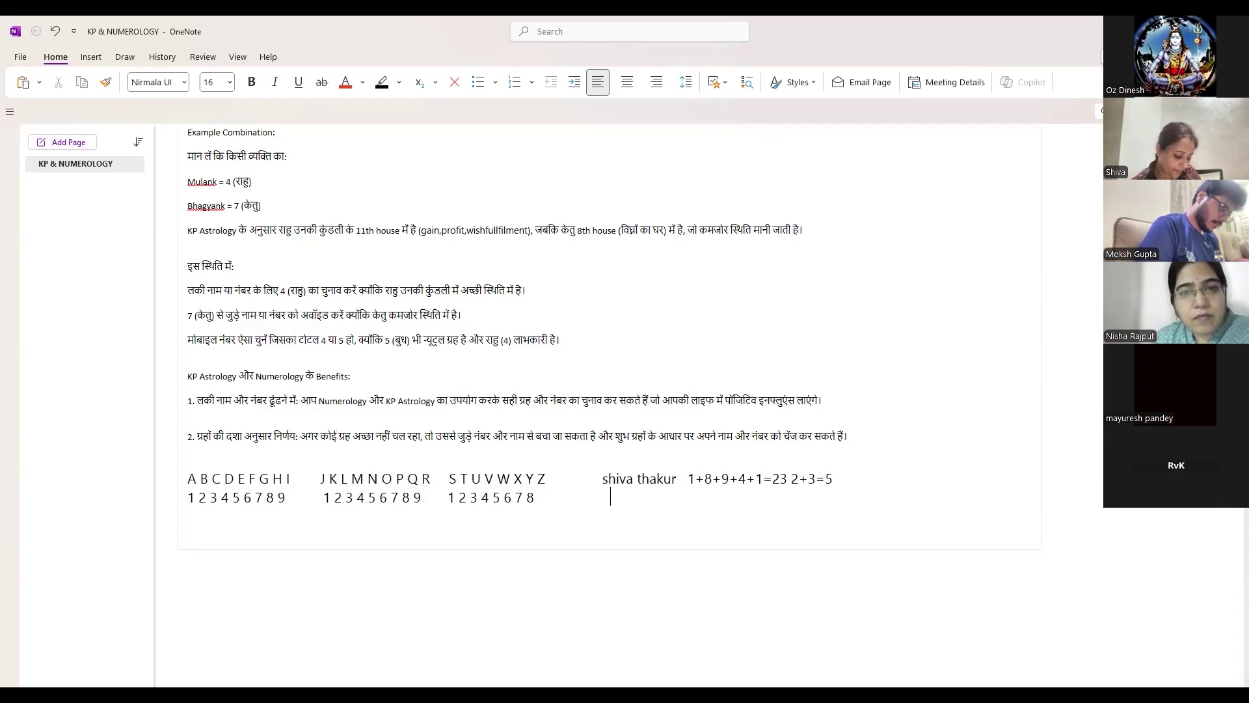
pyautogui.write('5=')
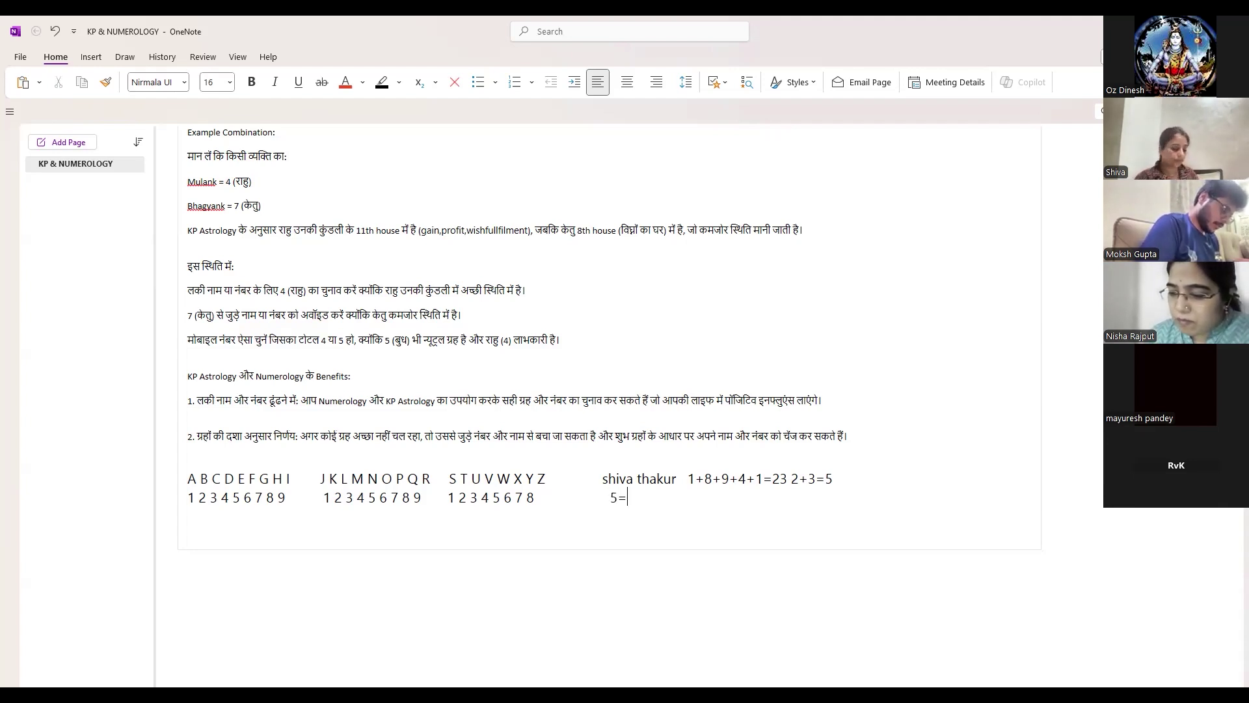
pyautogui.press('BackSpace')
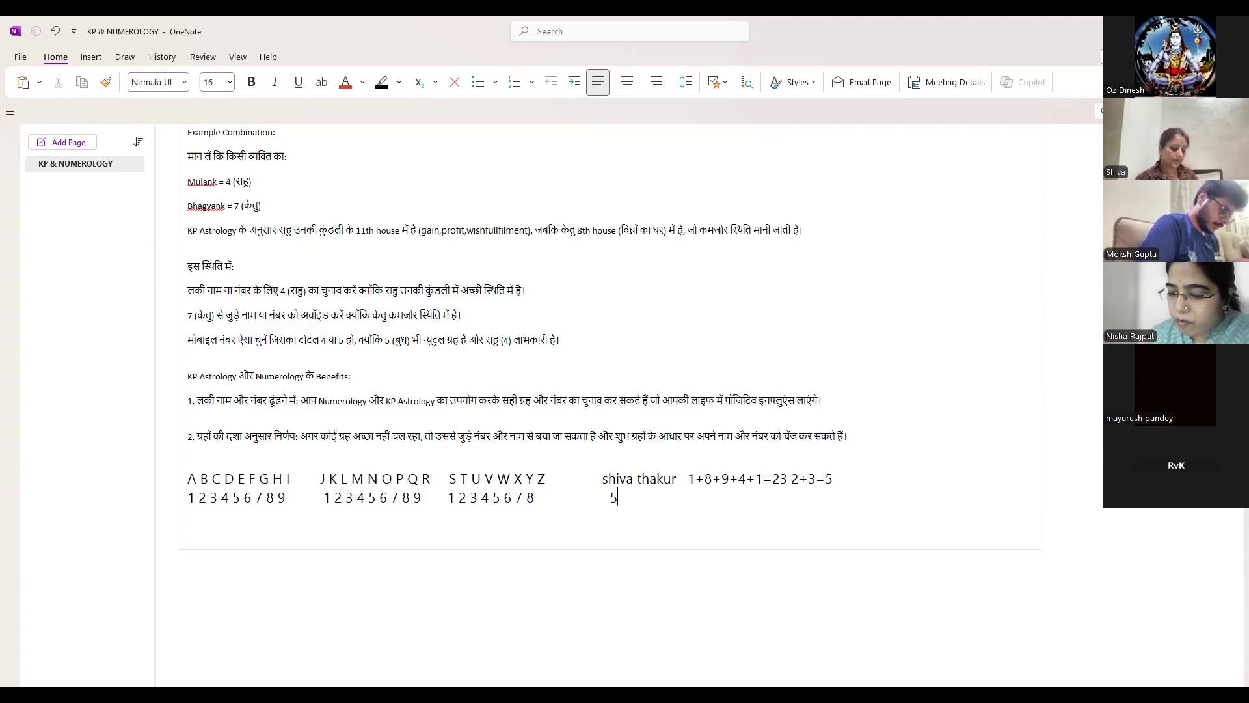
pyautogui.write('+')
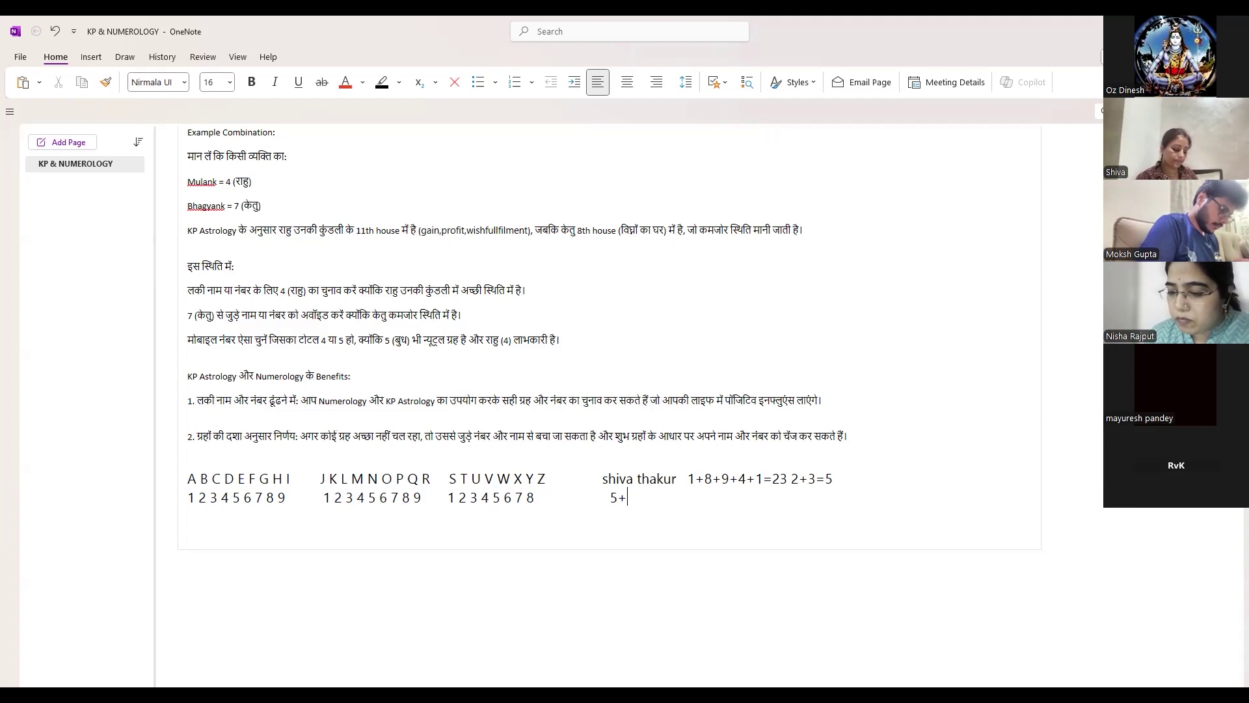
pyautogui.write('7')
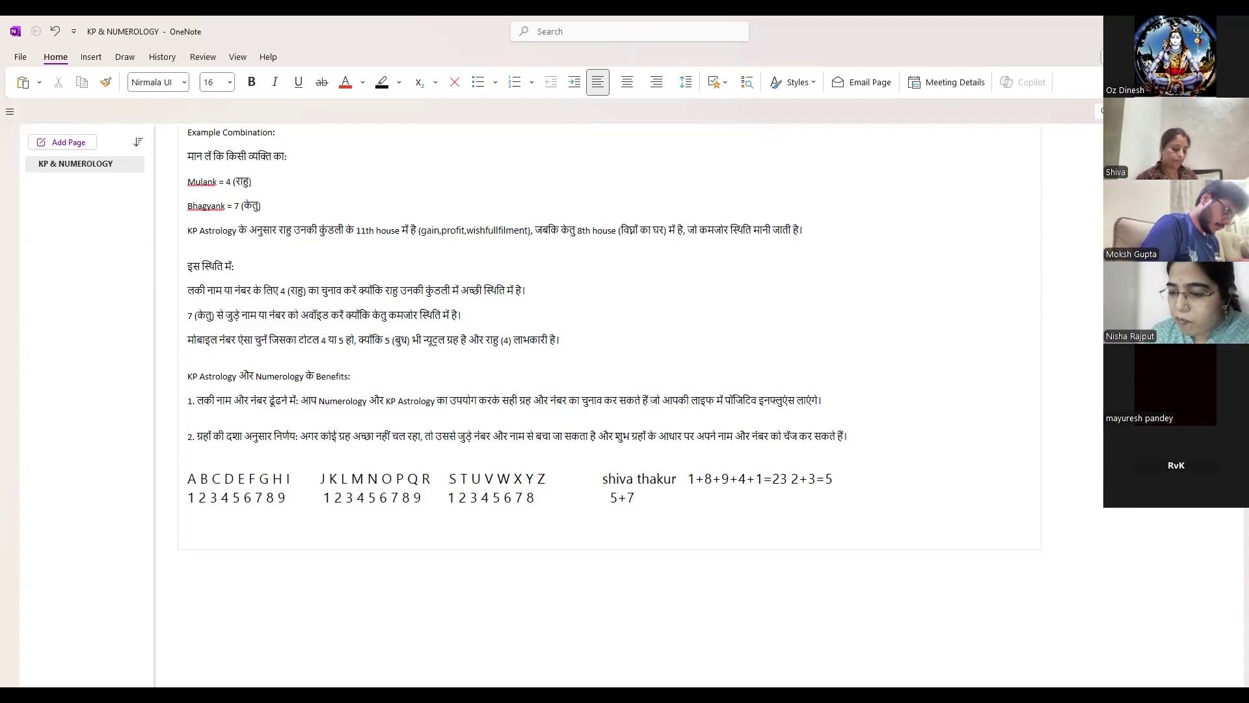
pyautogui.write('=')
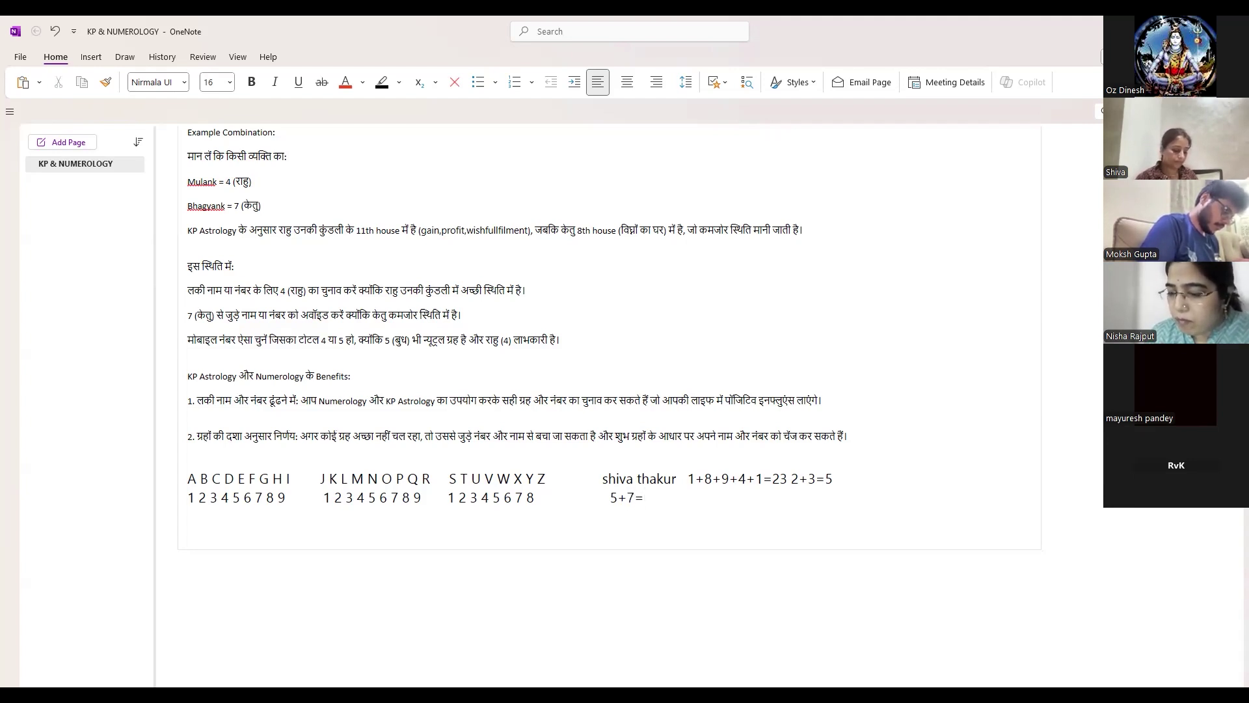
pyautogui.write('12')
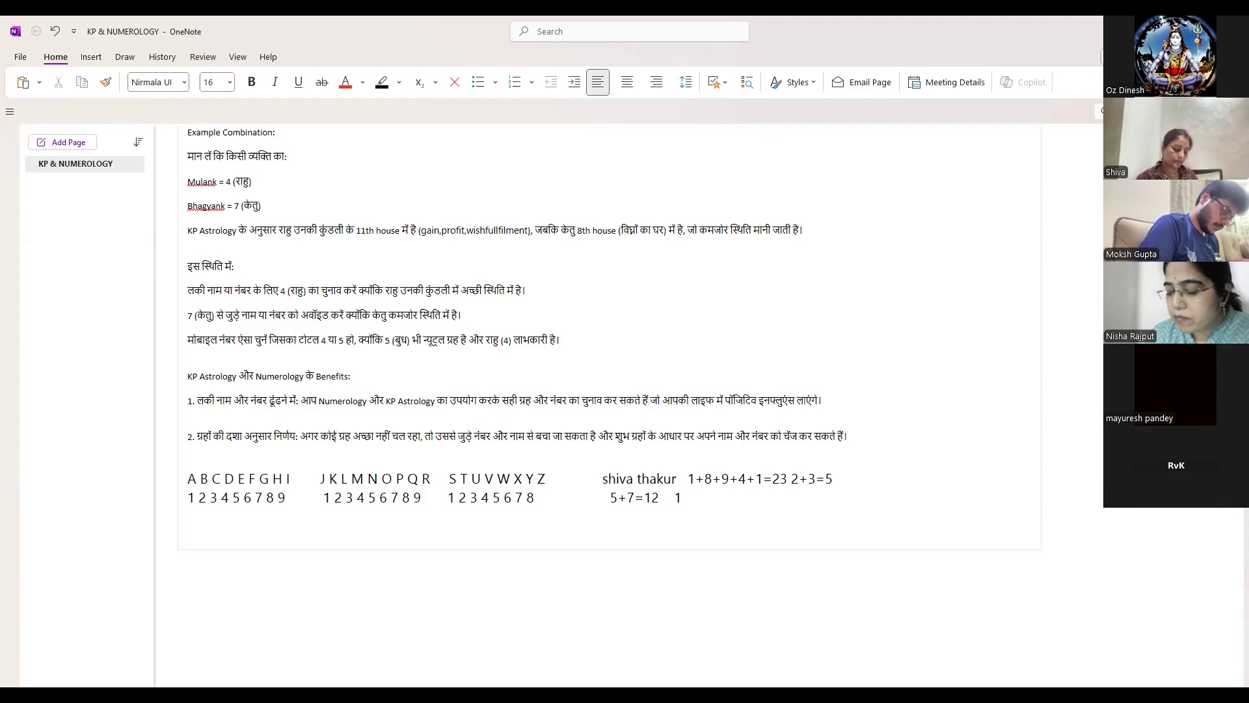
pyautogui.write('1+2=')
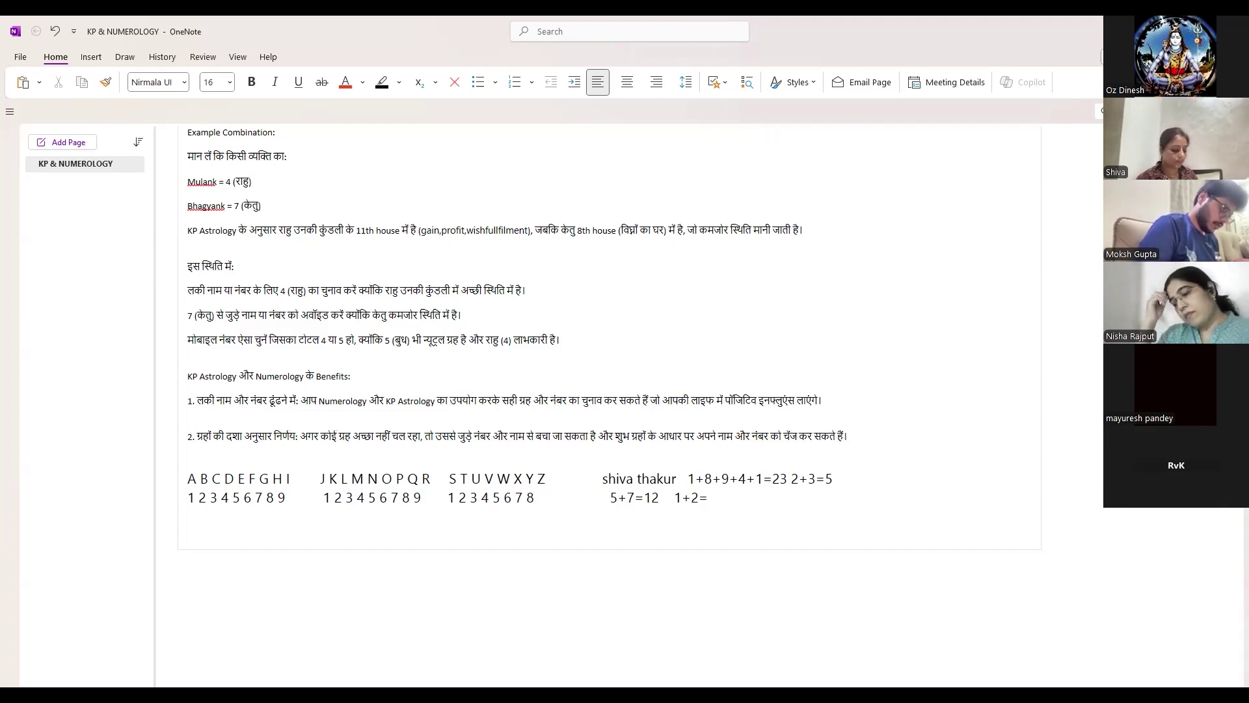
pyautogui.write('3')
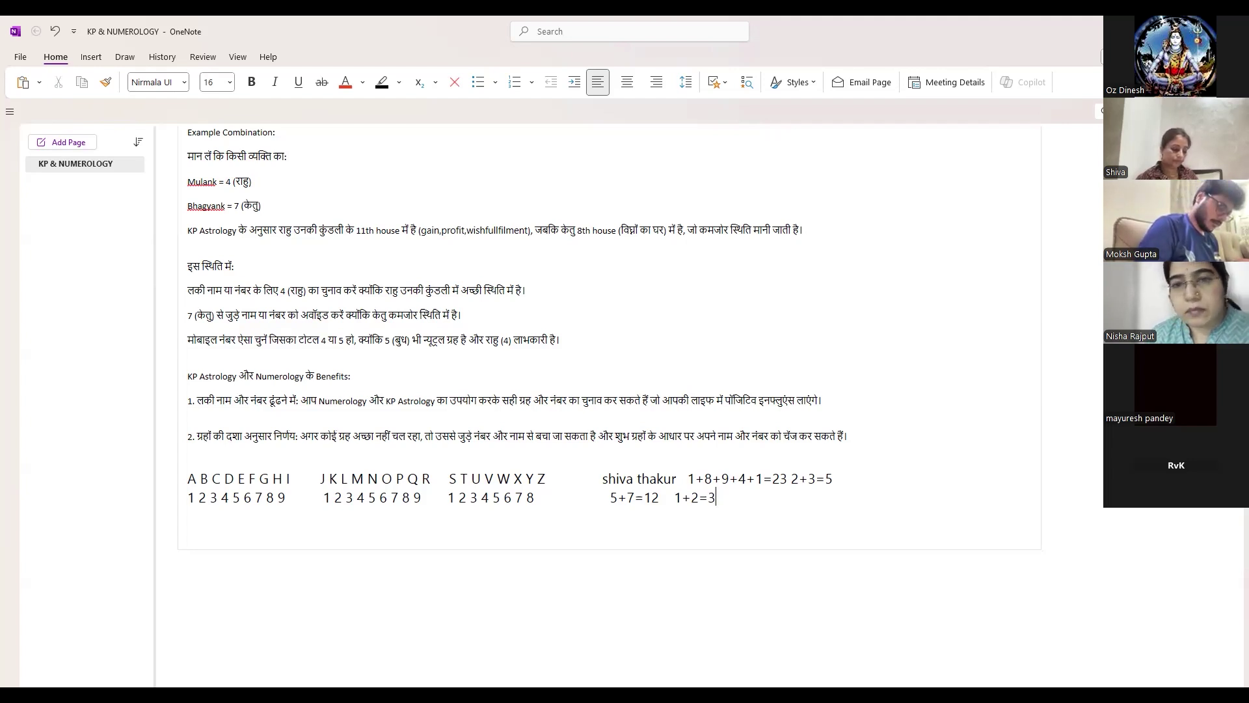
pyautogui.hotkey('alt', 'Tab')
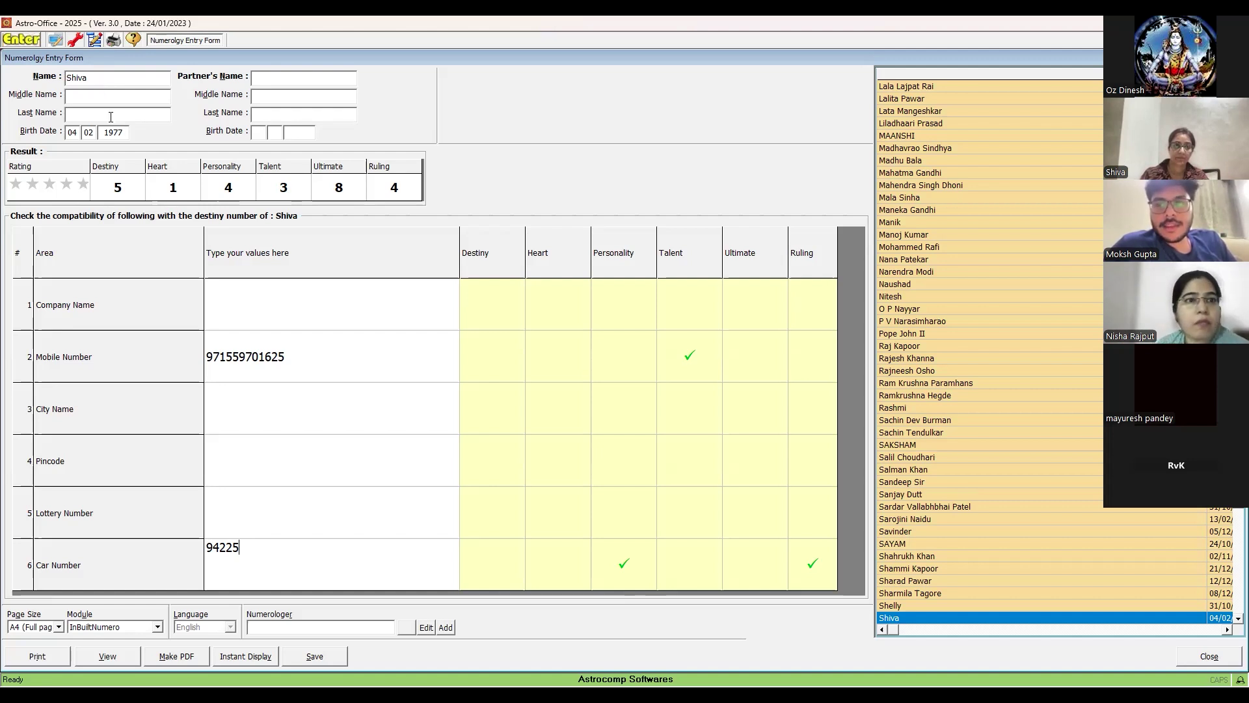
# - Enter the surname in the Last Name field so the destiny number recalculates to 3
pyautogui.click(111, 117)
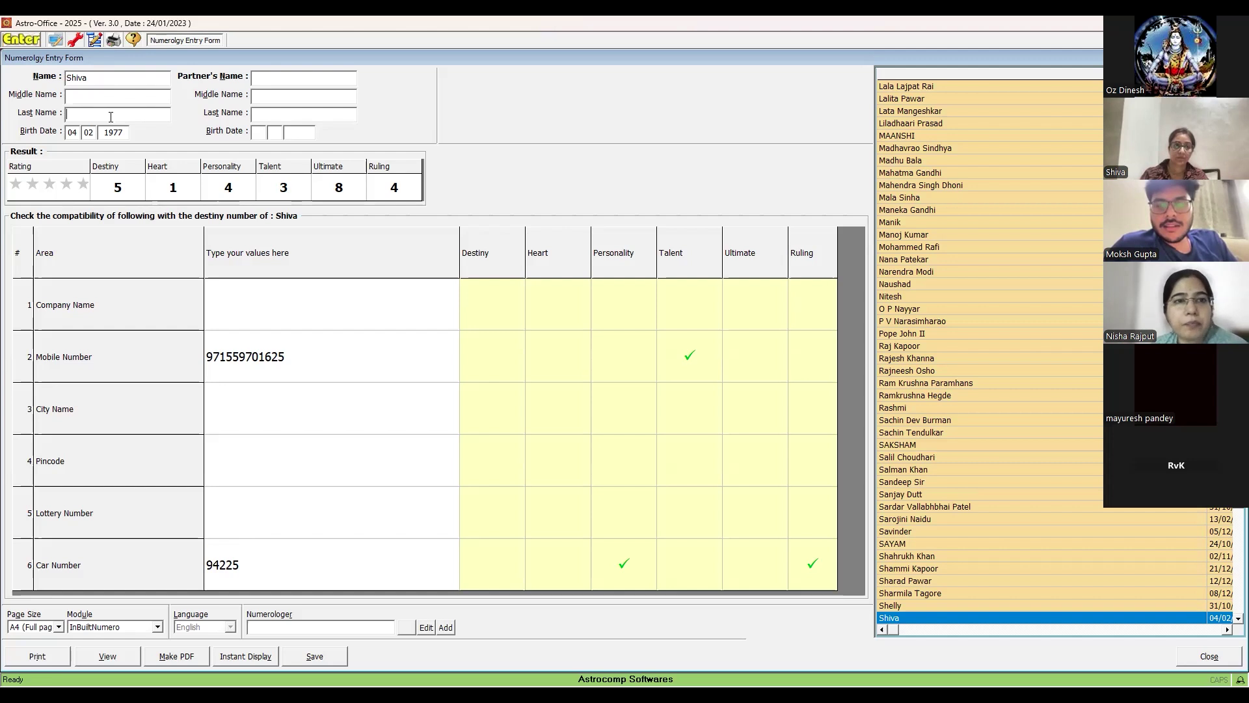
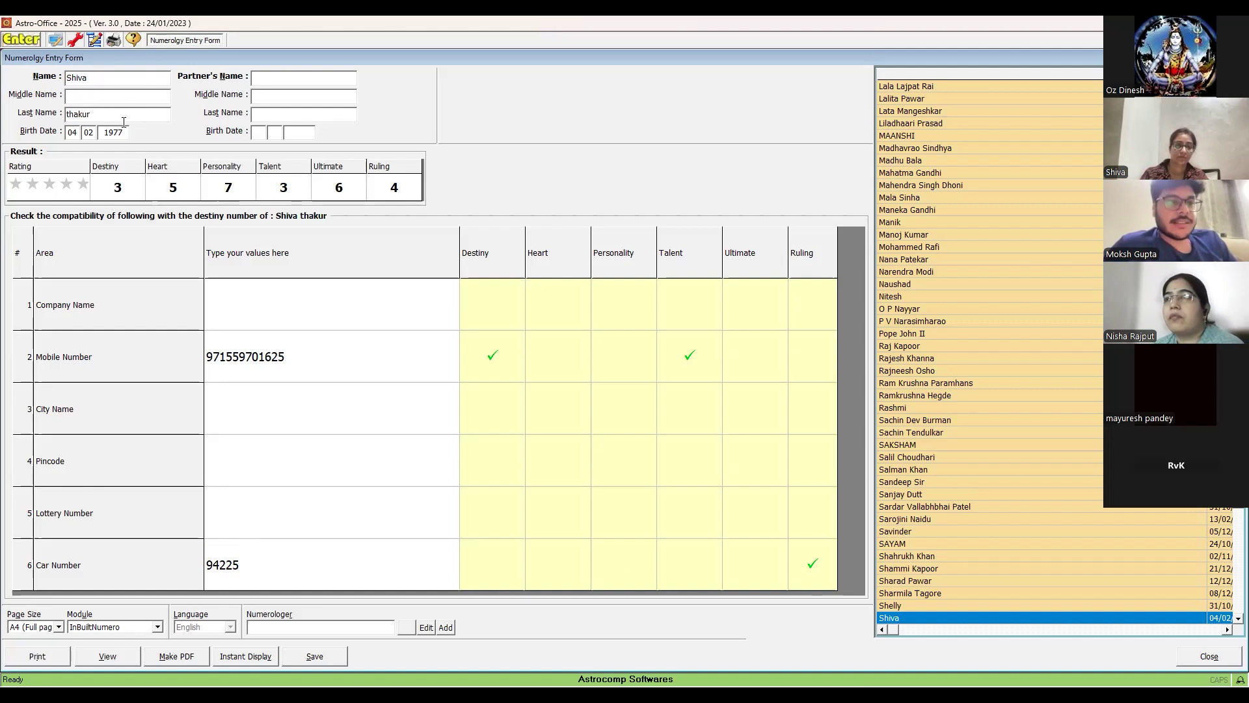
pyautogui.press('Tab')
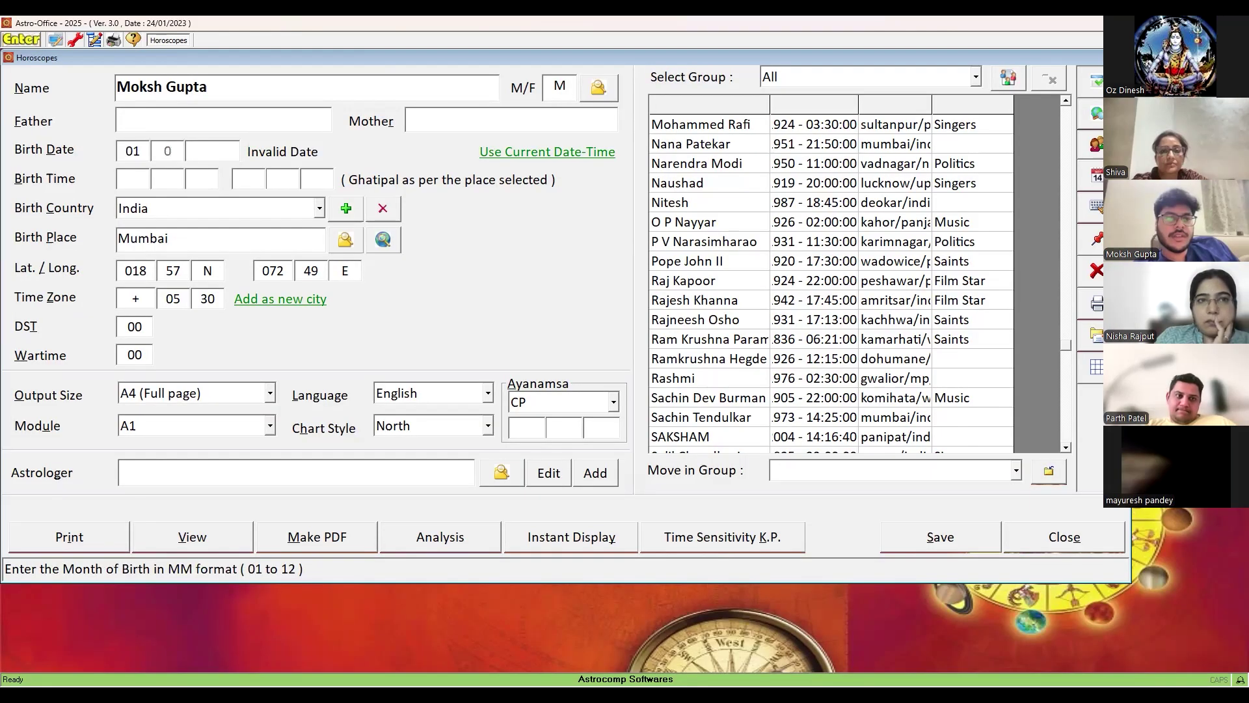
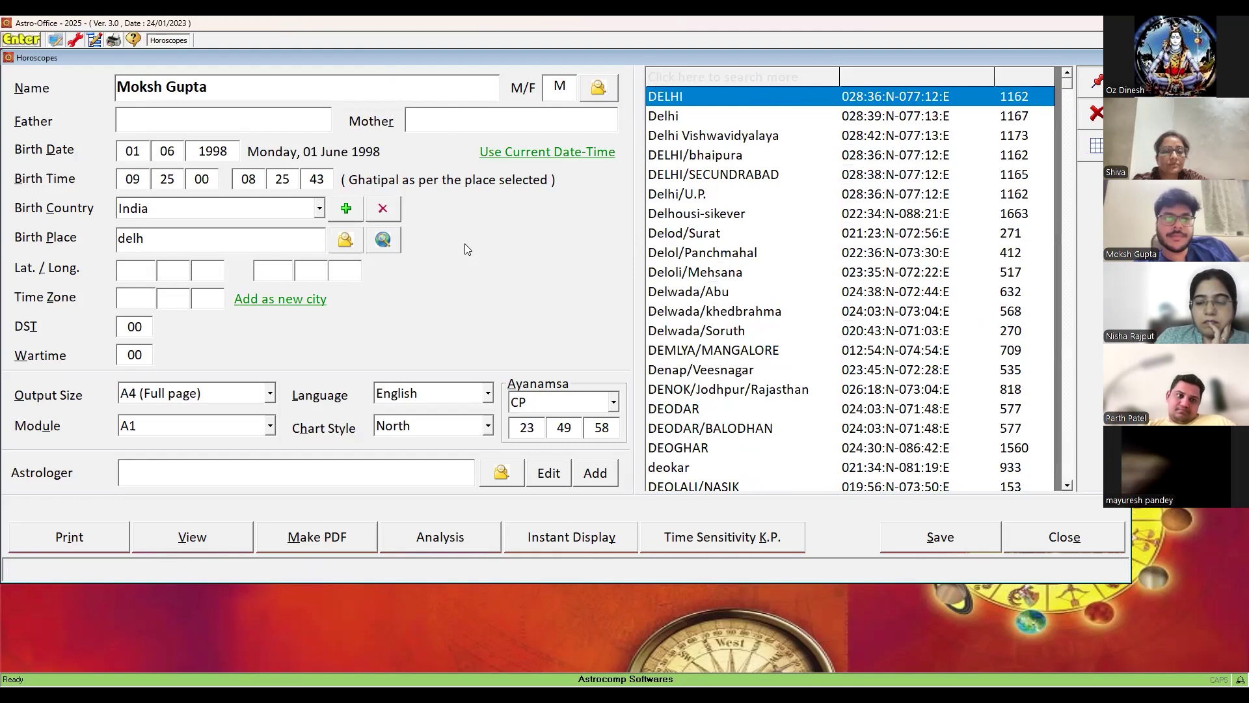
pyautogui.press('Return')
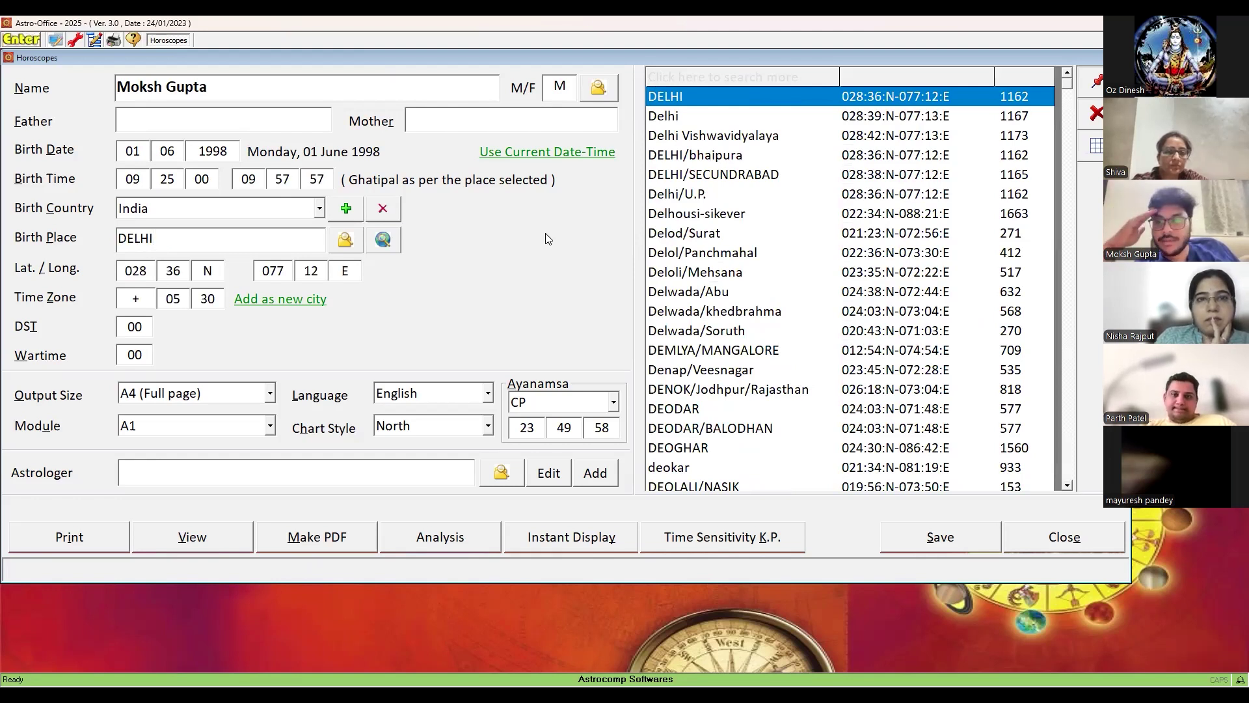
pyautogui.click(694, 122)
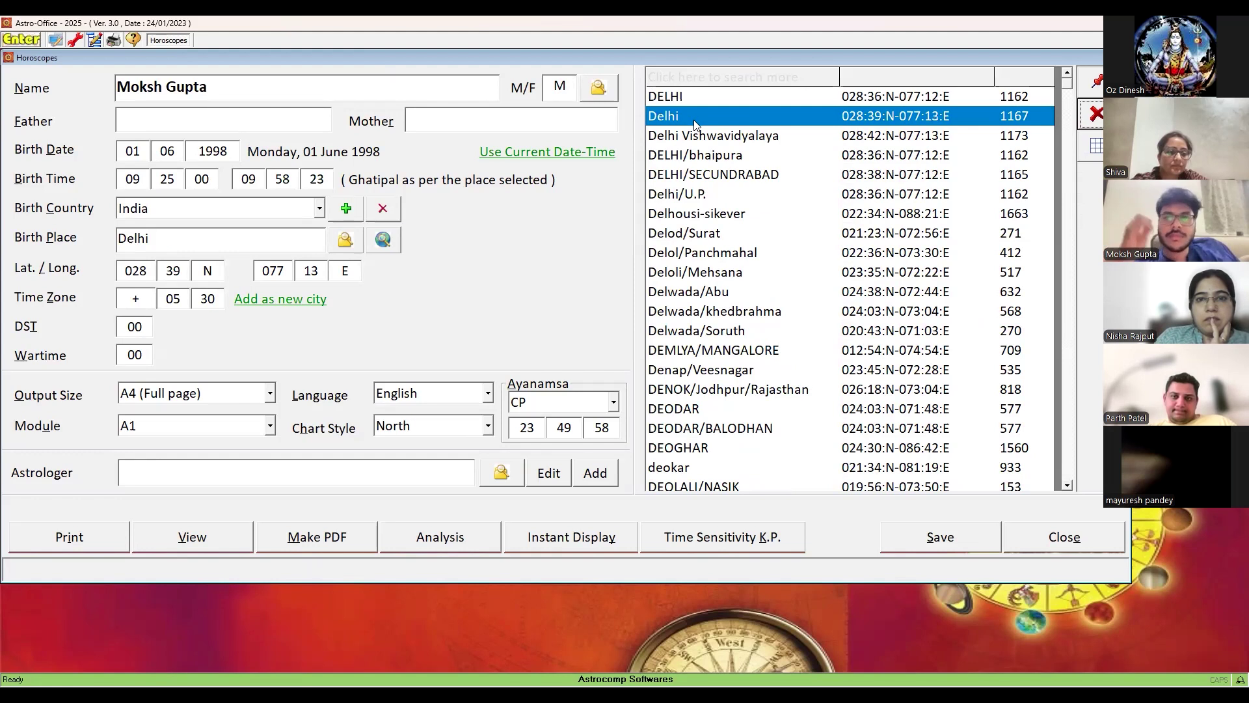
# - Set the ayanamsa to KP (23°44'25") and the report module to ALL
pyautogui.click(613, 403)
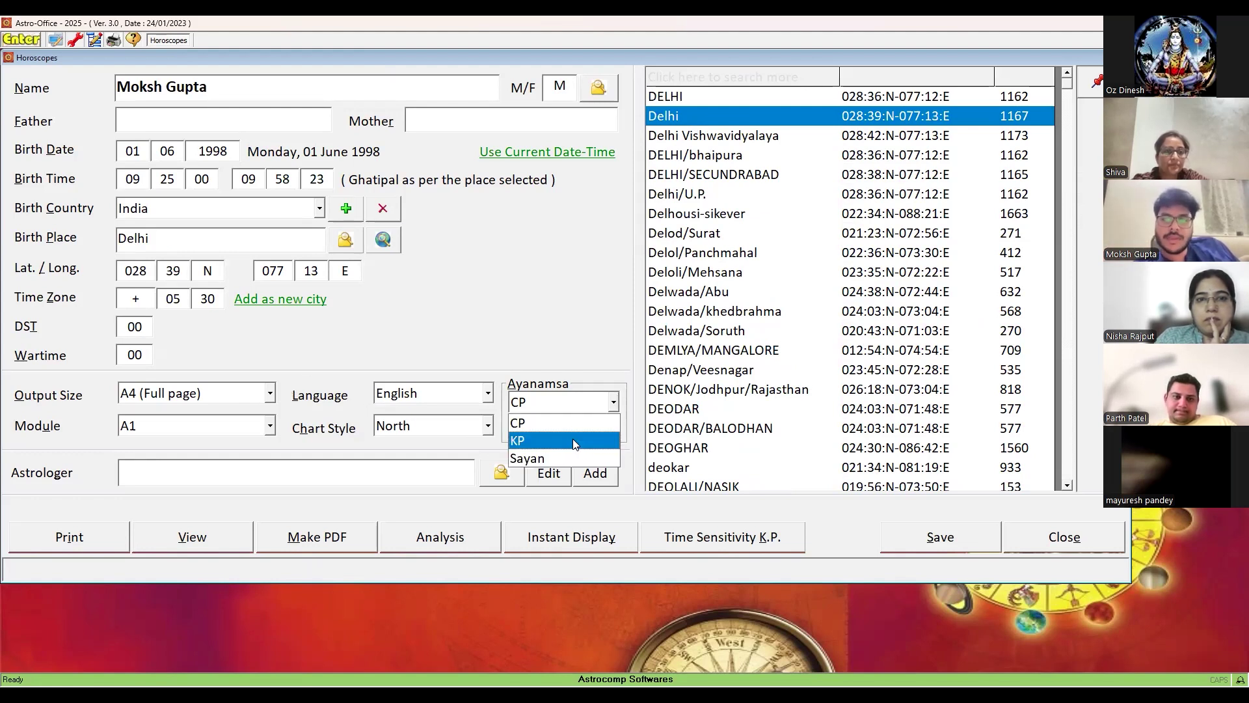
pyautogui.click(572, 438)
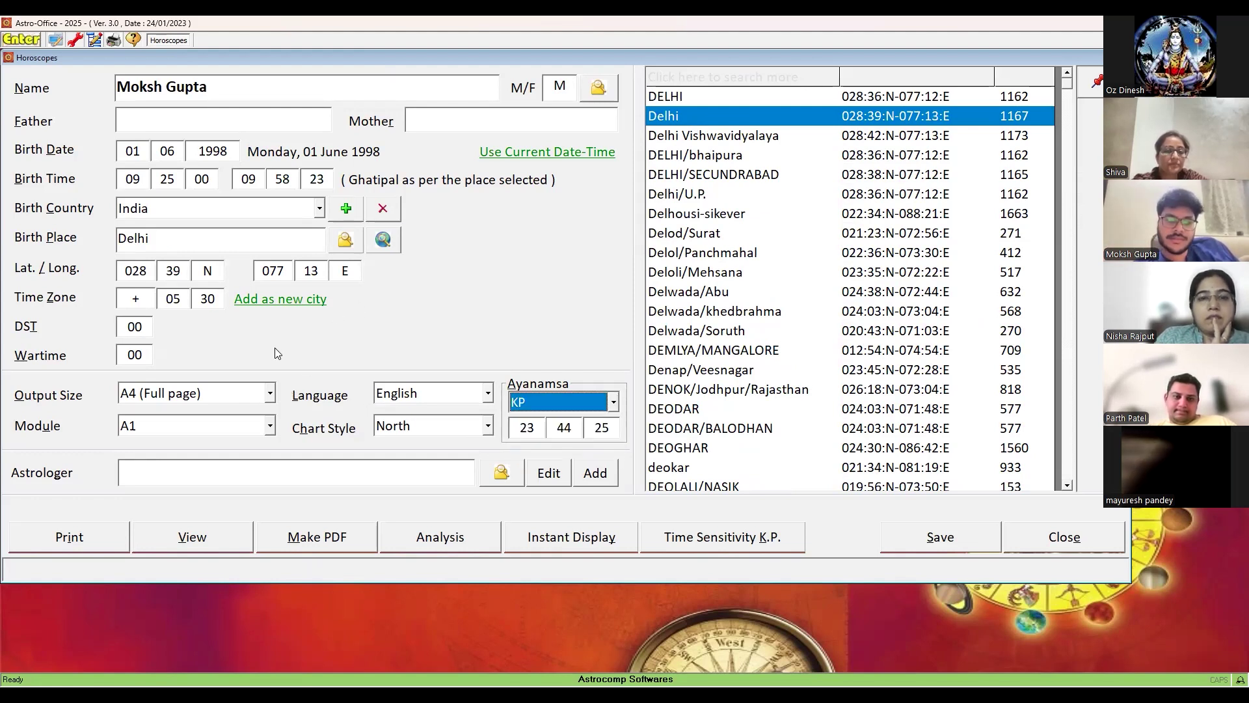
pyautogui.click(270, 427)
pyautogui.click(234, 498)
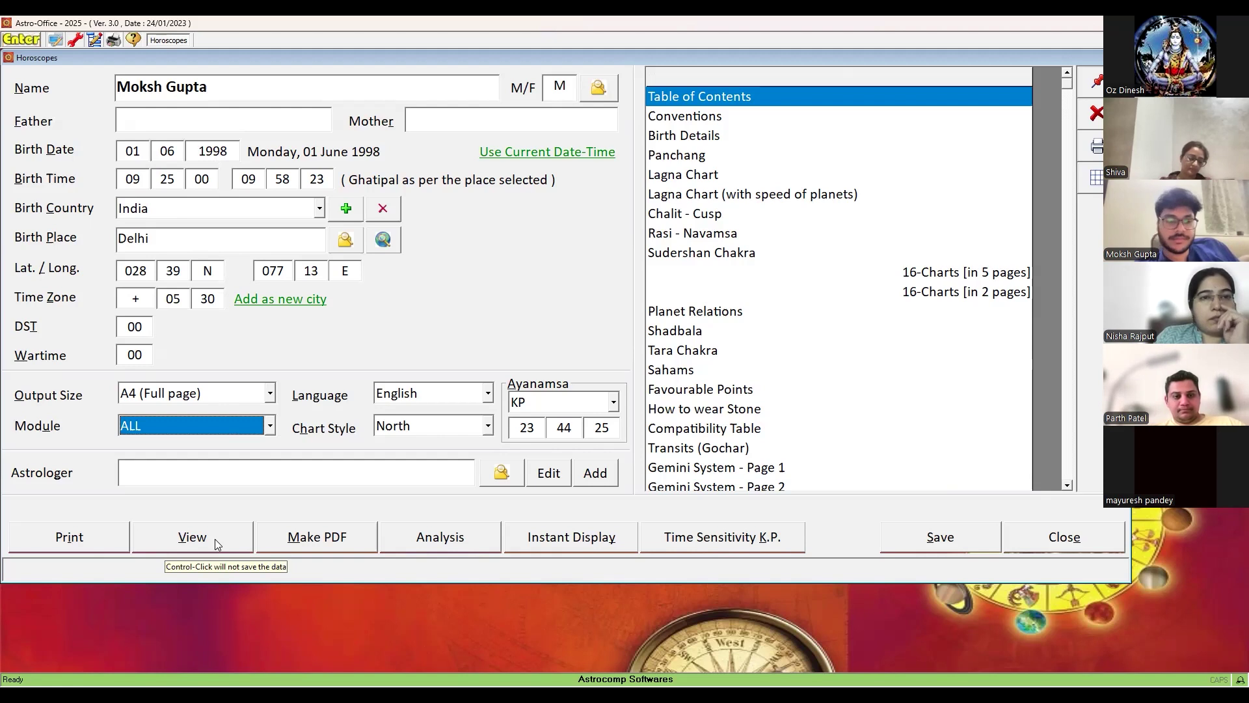
pyautogui.click(215, 538)
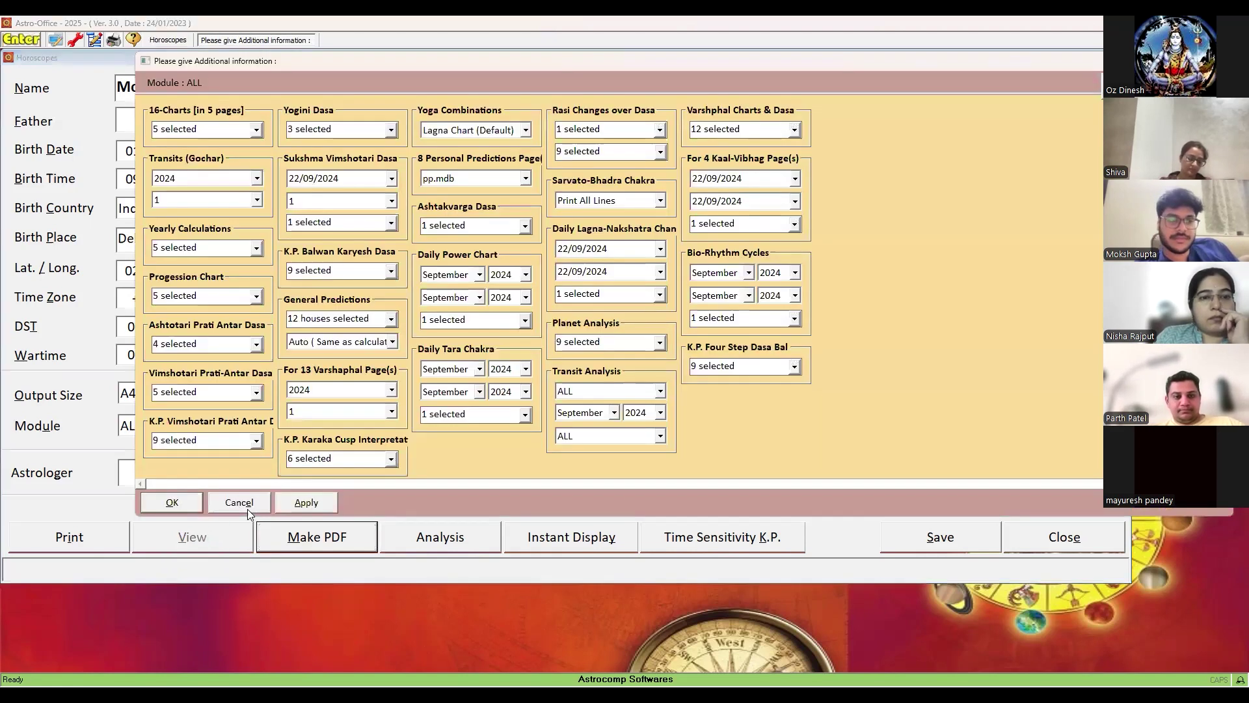
pyautogui.click(176, 501)
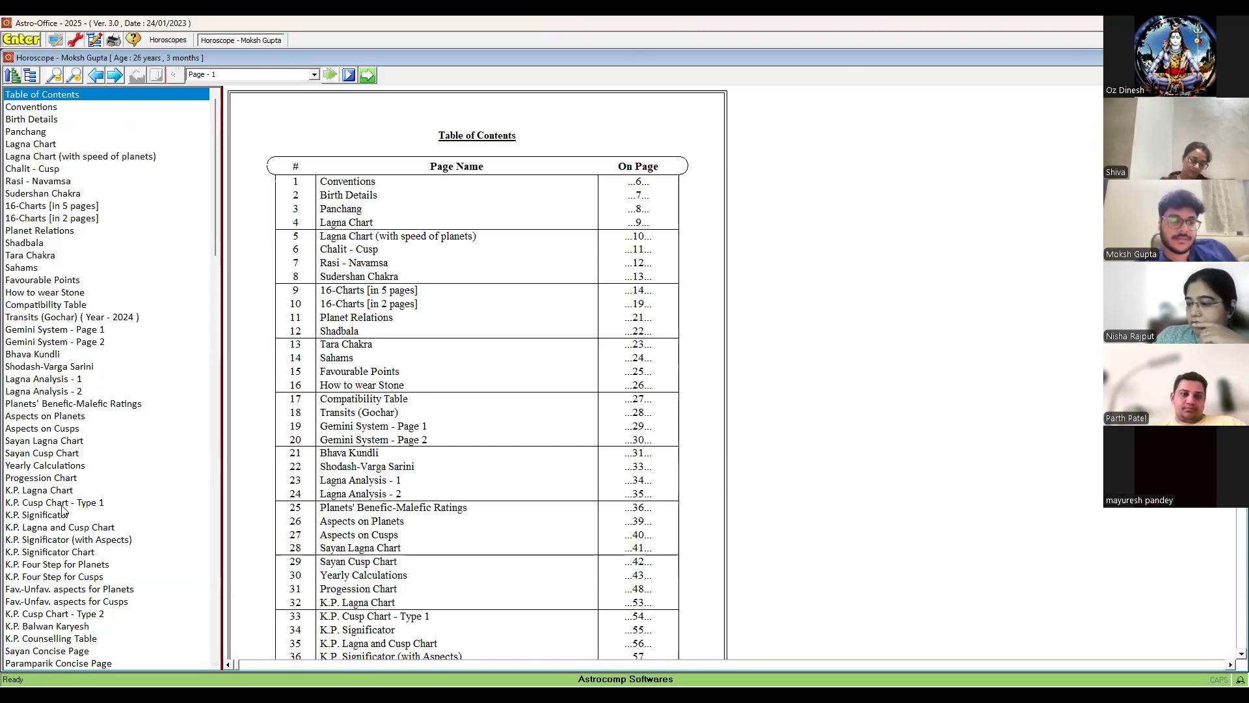
pyautogui.press('Escape')
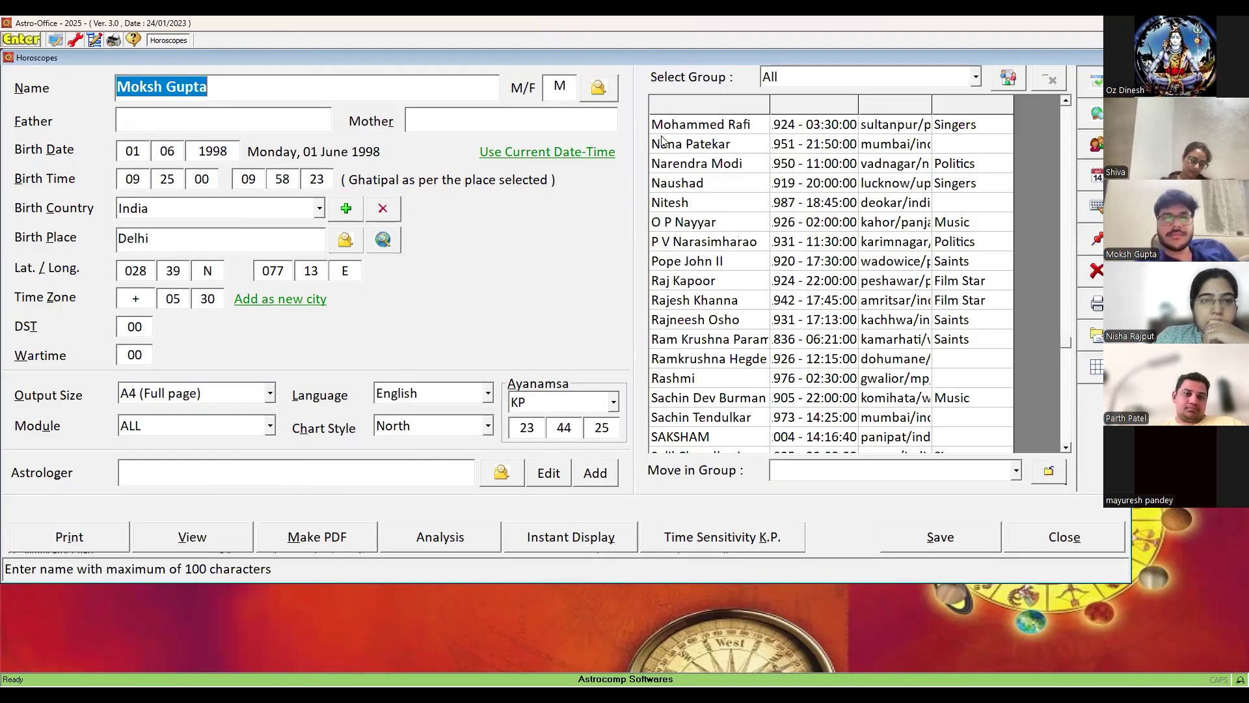
pyautogui.press('Escape')
# - Load the client's saved record into the Numerology form, giving Destiny 5, Talent 7, Ruling 1
pyautogui.click(86, 167)
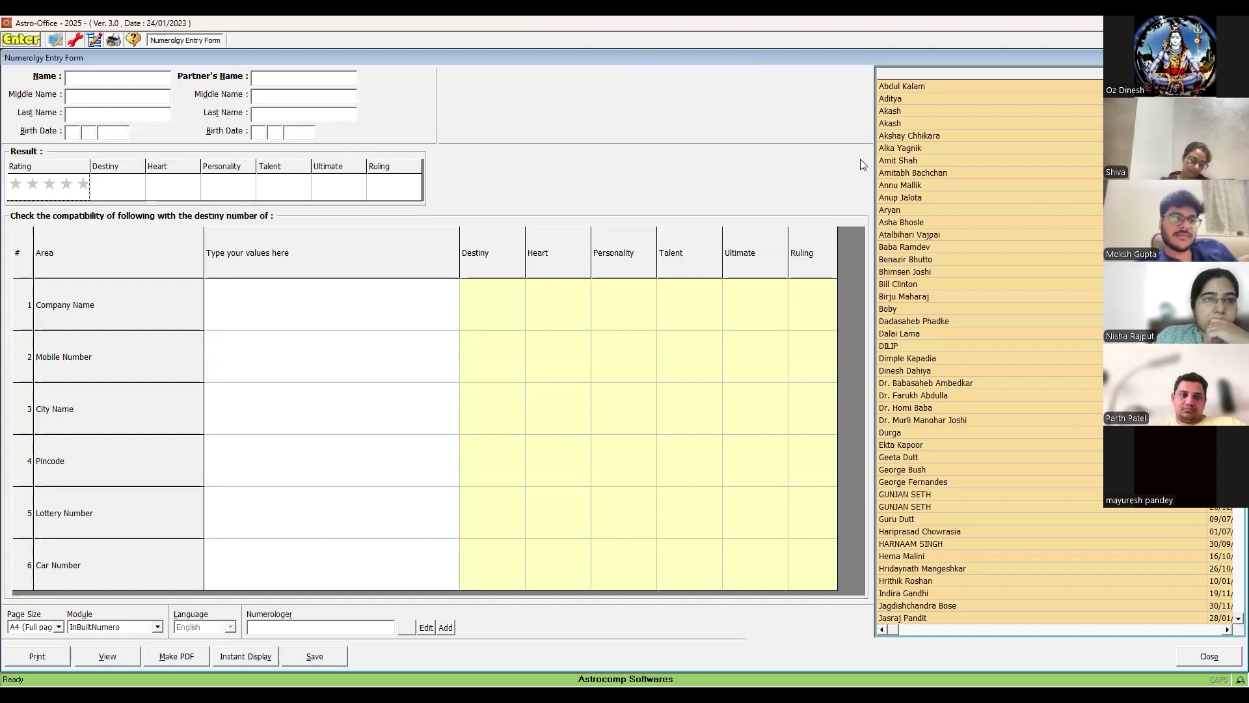
pyautogui.click(1002, 77)
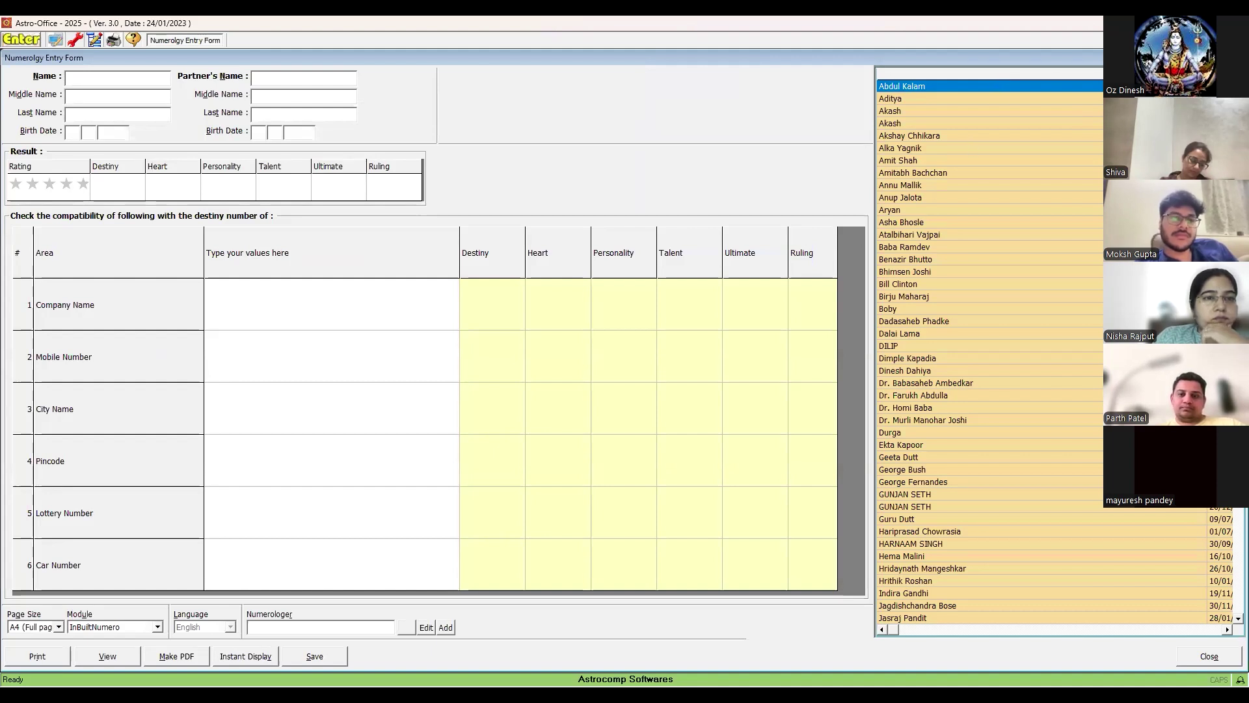
pyautogui.scroll(-6, 989, 351)
pyautogui.scroll(-3, 989, 351)
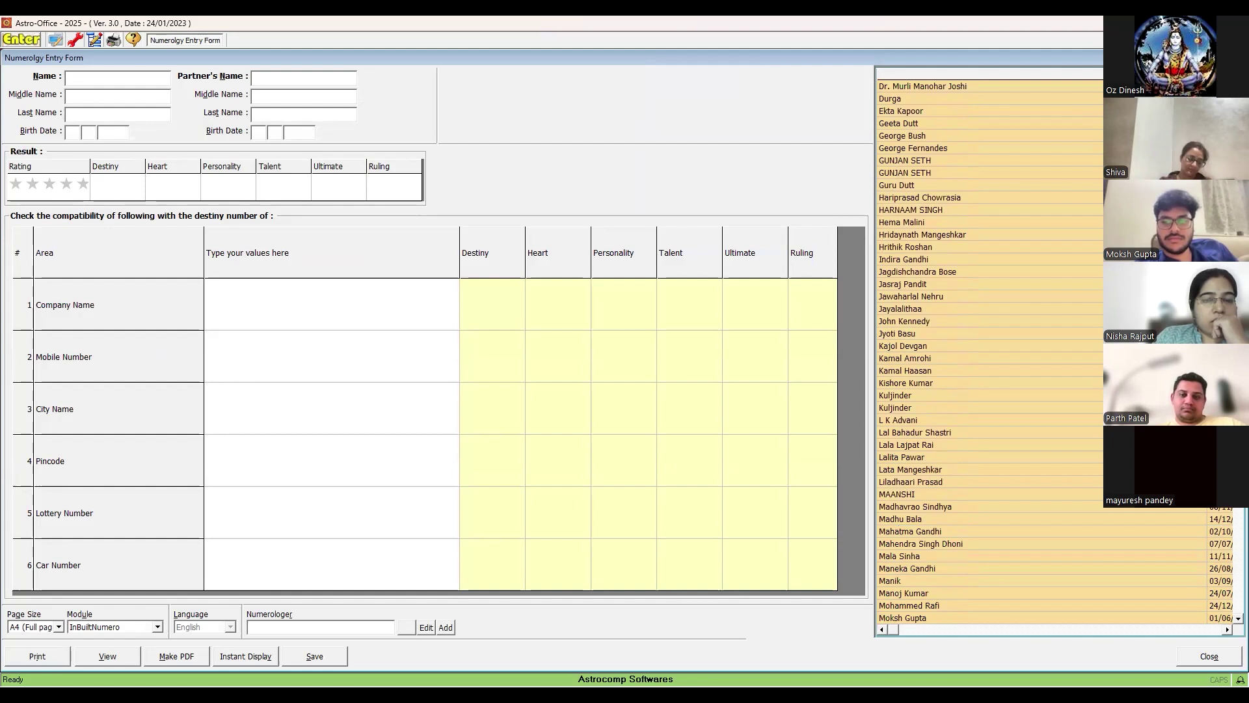
pyautogui.scroll(-1, 989, 351)
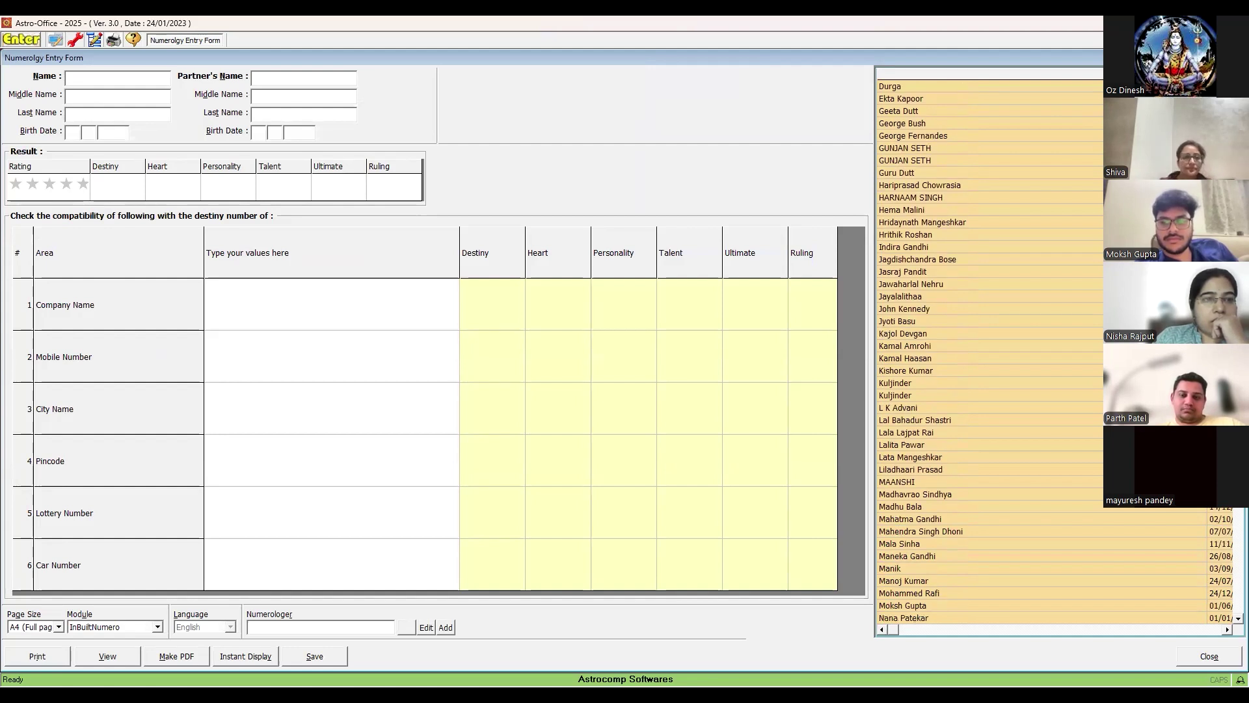
pyautogui.doubleClick(933, 605)
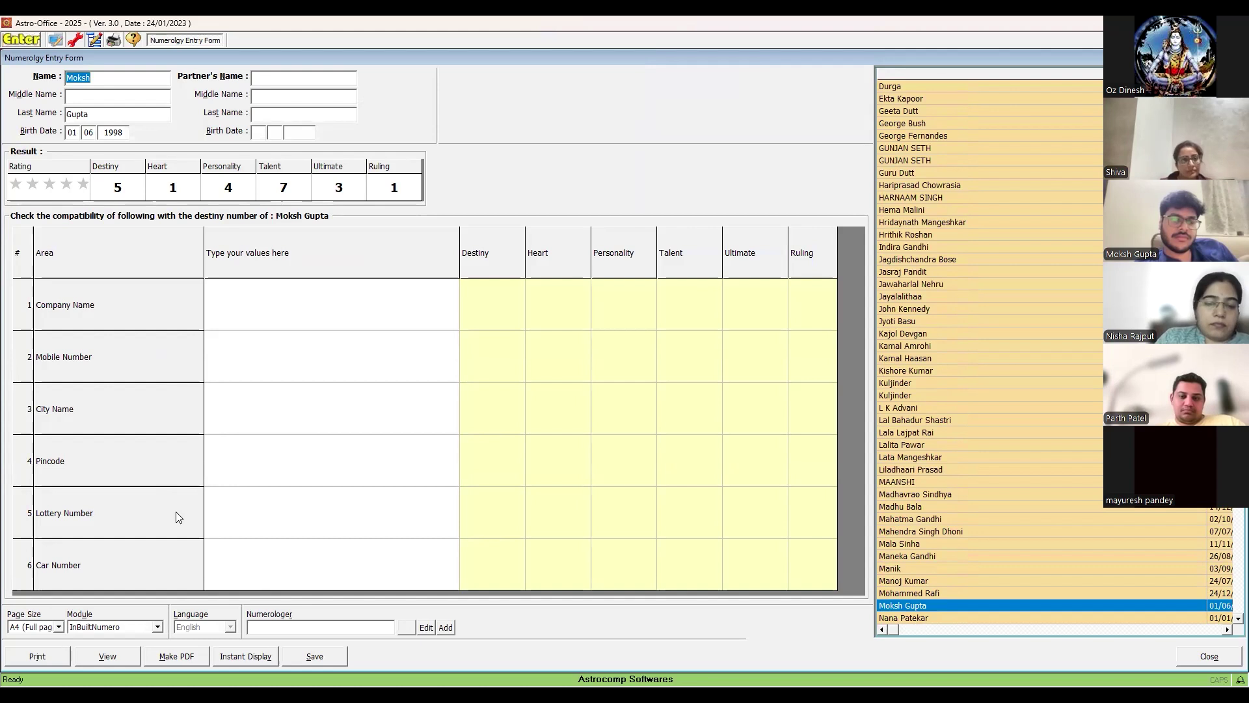
# - Enter the client's mobile number in the Mobile Number row of the compatibility grid
pyautogui.click(256, 348)
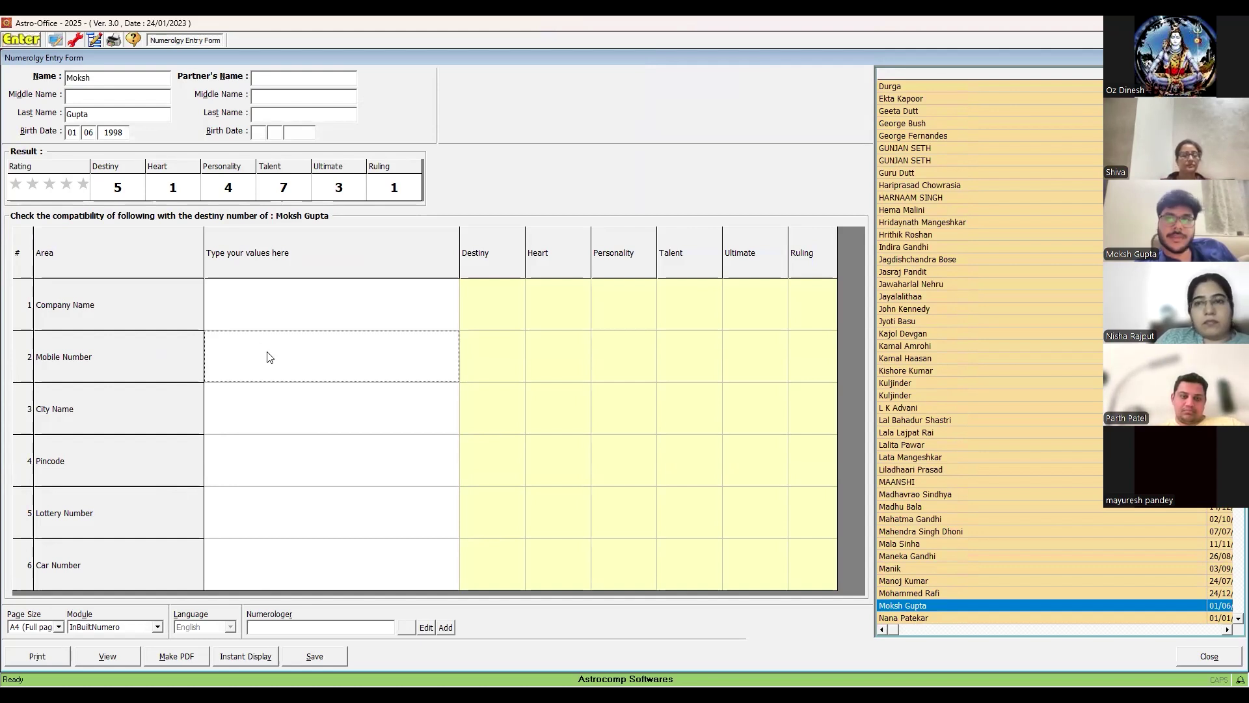
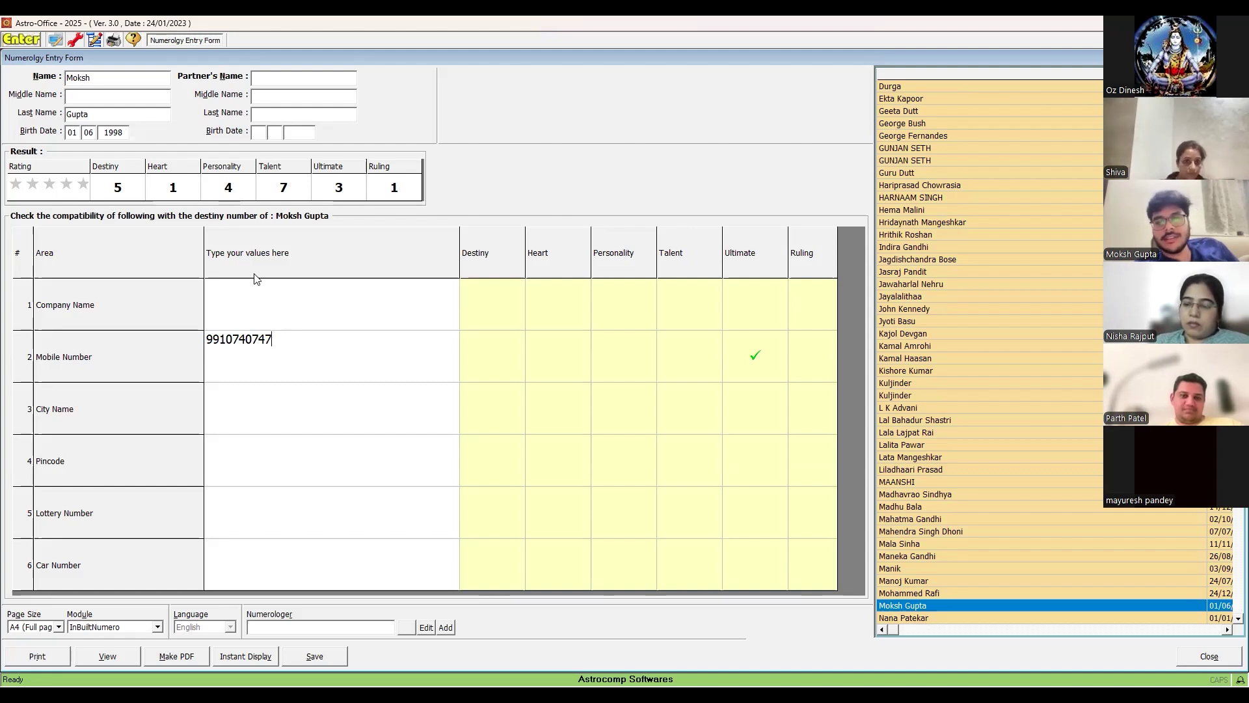
# - Type 'blue wave capital' as the Company Name, correcting typos along the way
pyautogui.click(239, 317)
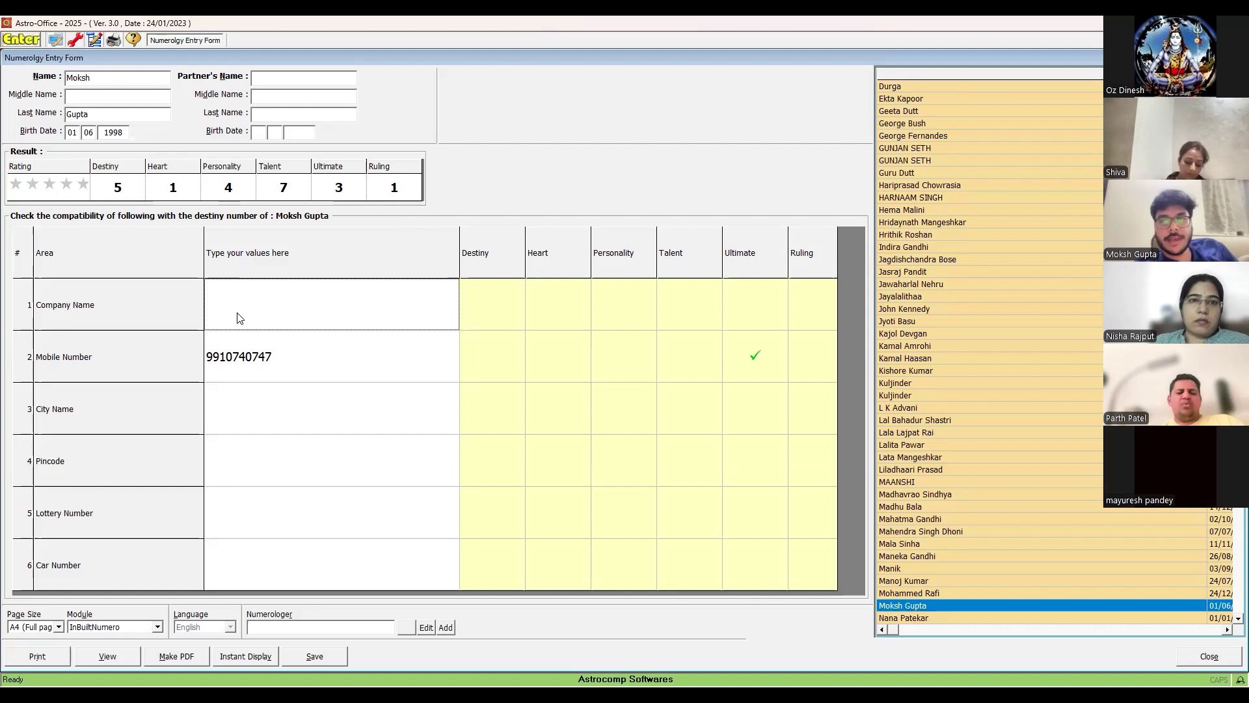
pyautogui.write('blue')
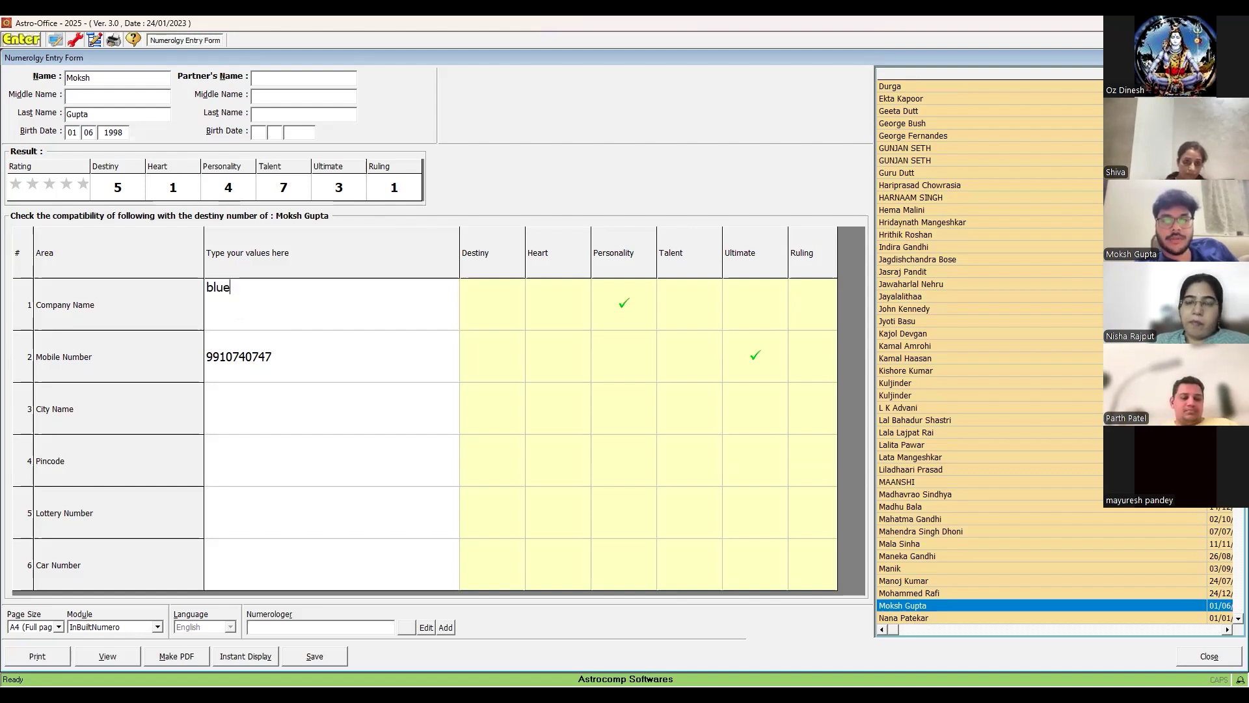
pyautogui.write(' web')
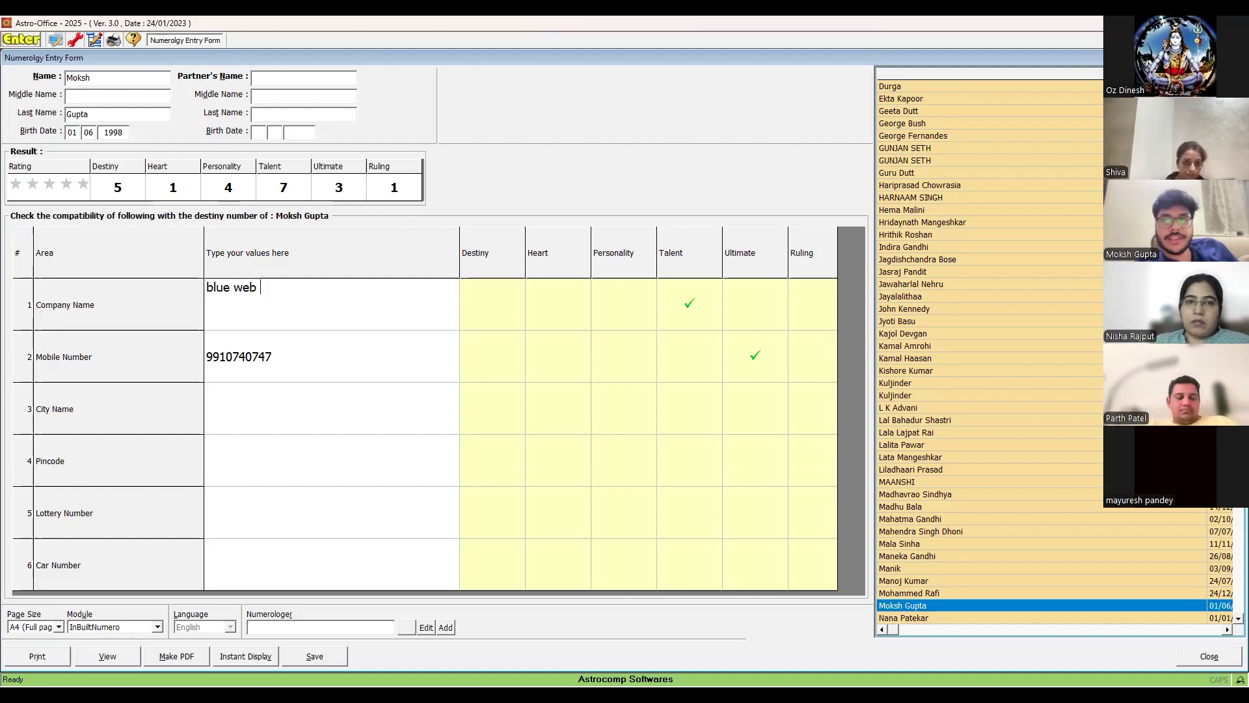
pyautogui.press('BackSpace')
pyautogui.press('BackSpace')
pyautogui.write('ave')
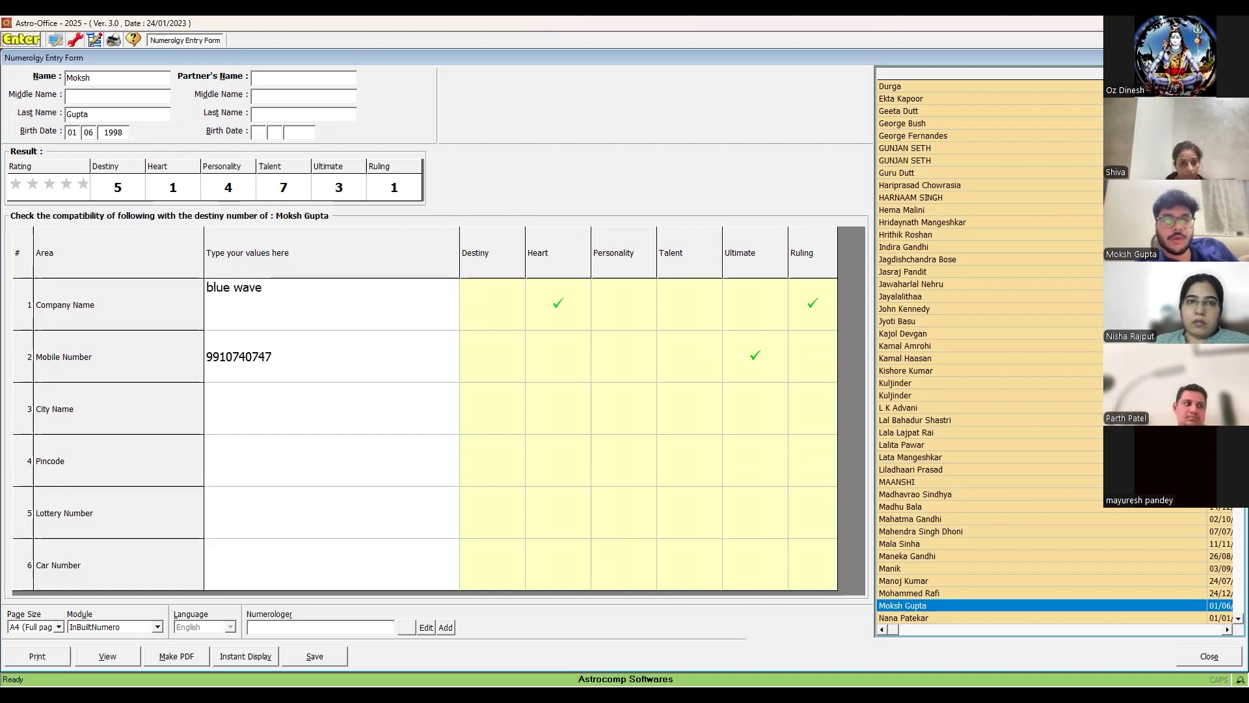
pyautogui.write(' c')
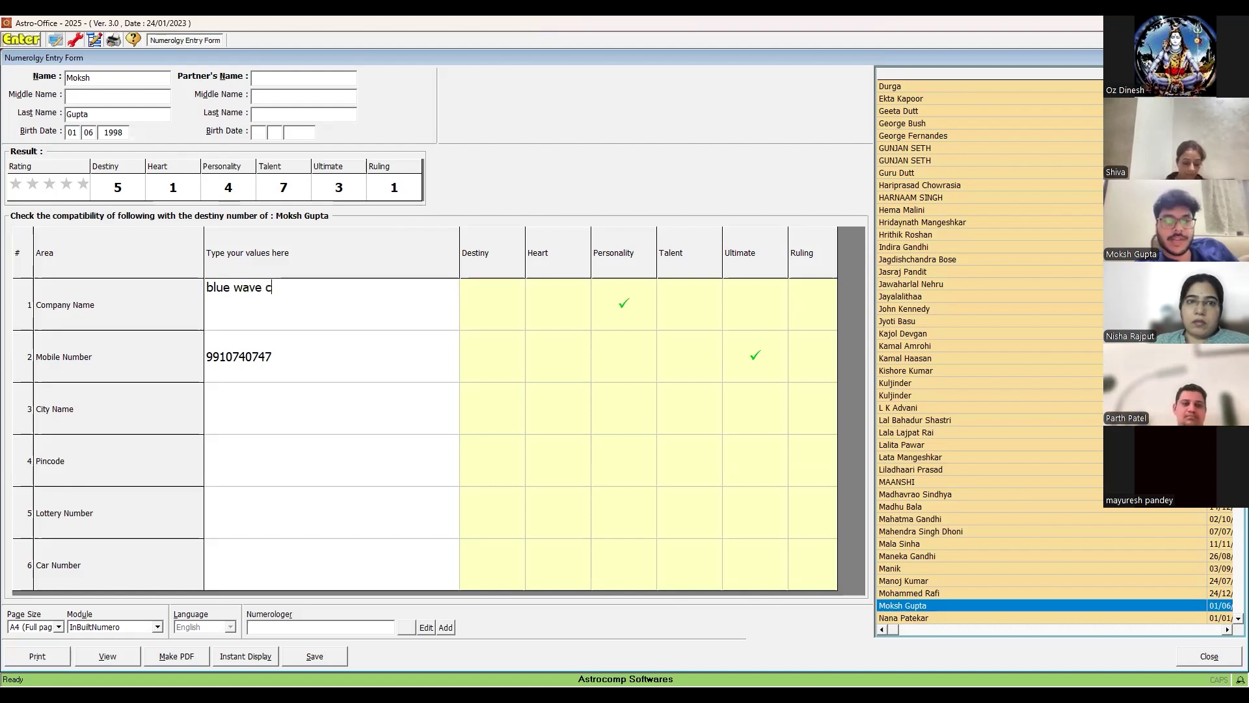
pyautogui.write('apital priva')
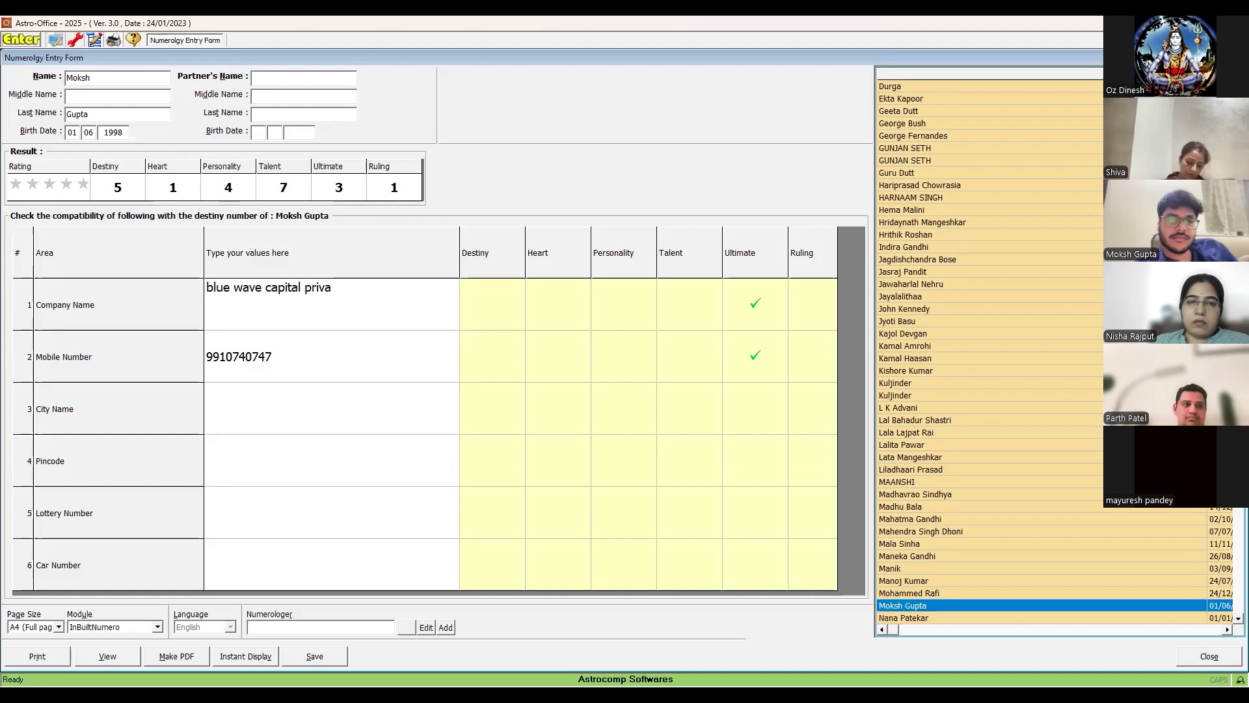
pyautogui.press('BackSpace')
pyautogui.press('BackSpace')
pyautogui.press('BackSpace')
pyautogui.press('BackSpace')
pyautogui.press('BackSpace')
pyautogui.press('BackSpace')
pyautogui.press('BackSpace')
pyautogui.press('BackSpace')
pyautogui.press('BackSpace')
pyautogui.press('BackSpace')
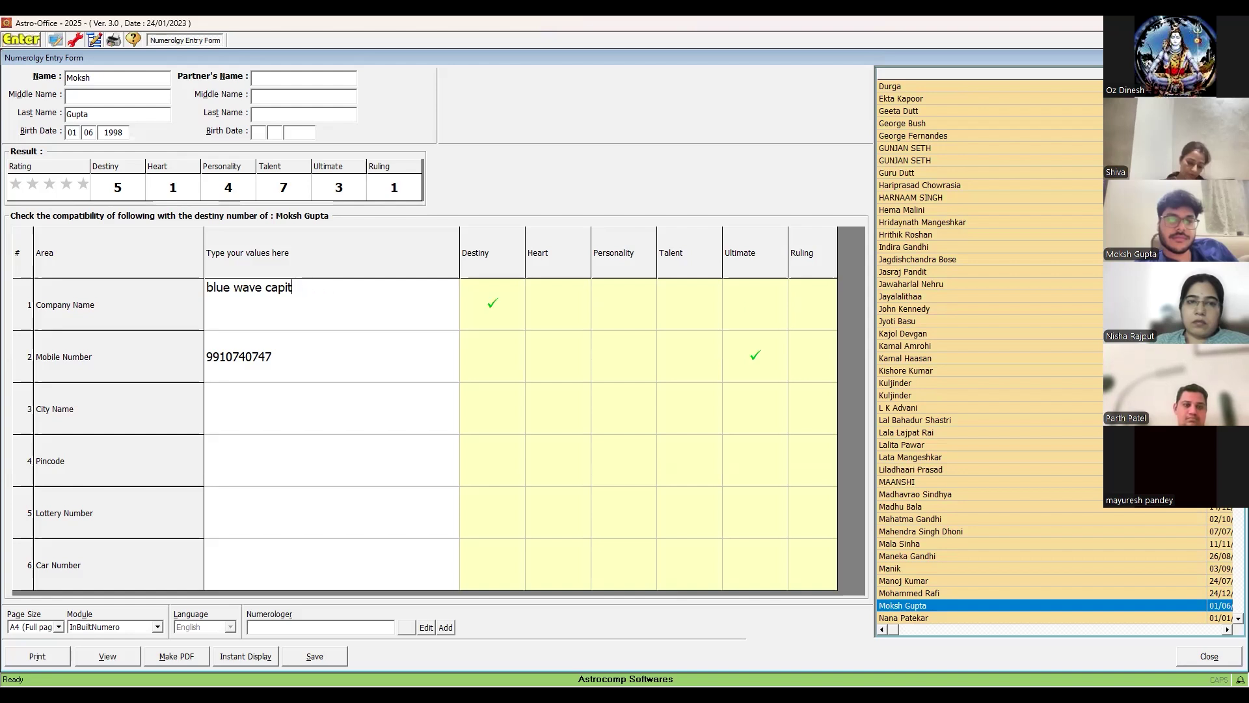
pyautogui.press('BackSpace')
pyautogui.press('BackSpace')
pyautogui.press('BackSpace')
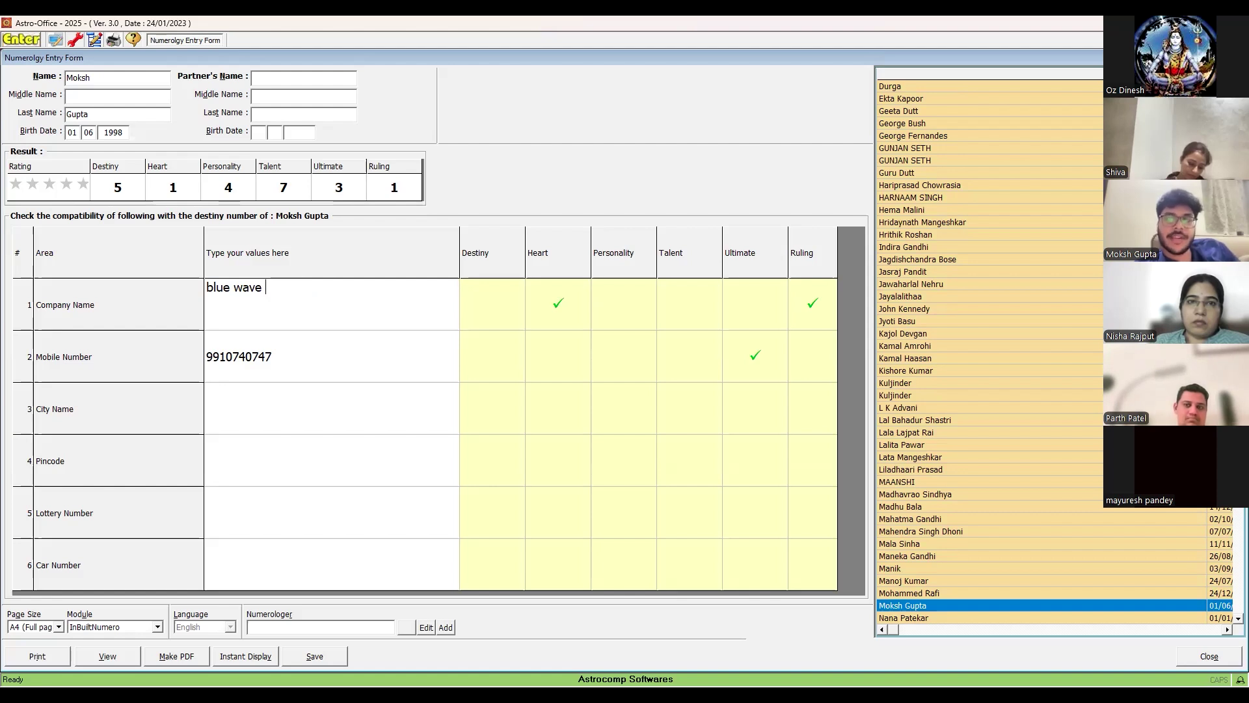
pyautogui.write('cap')
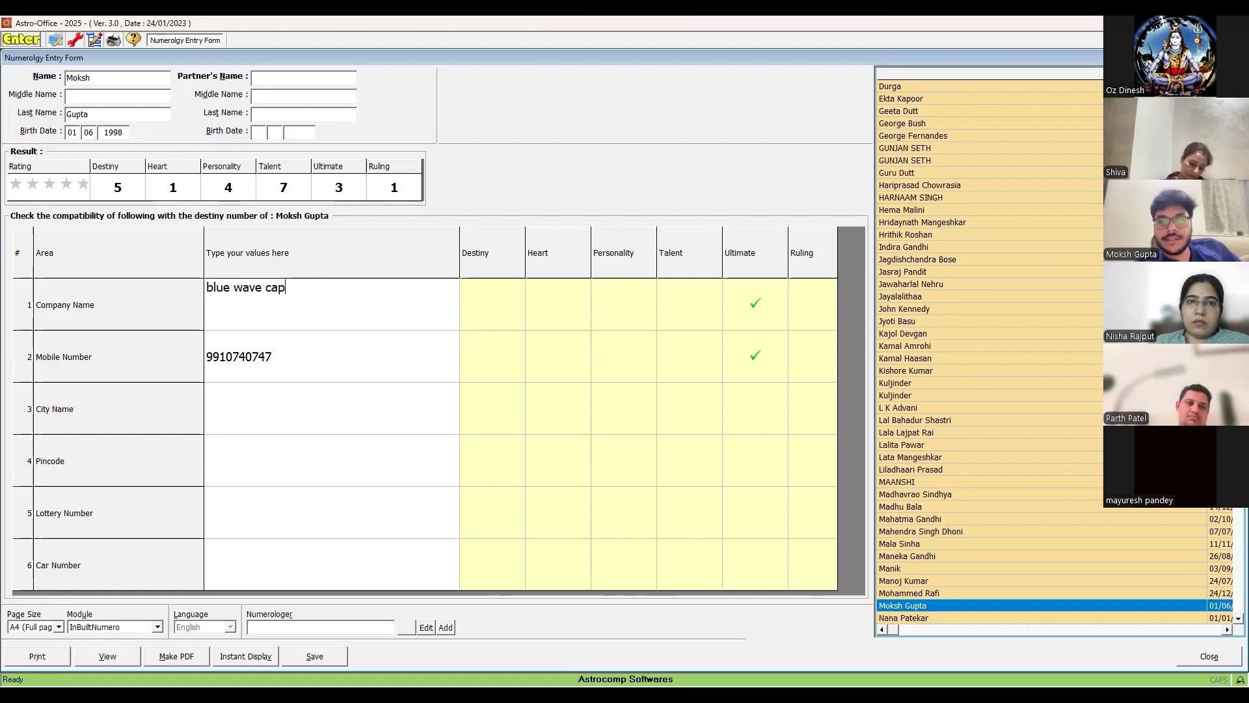
pyautogui.write('ital')
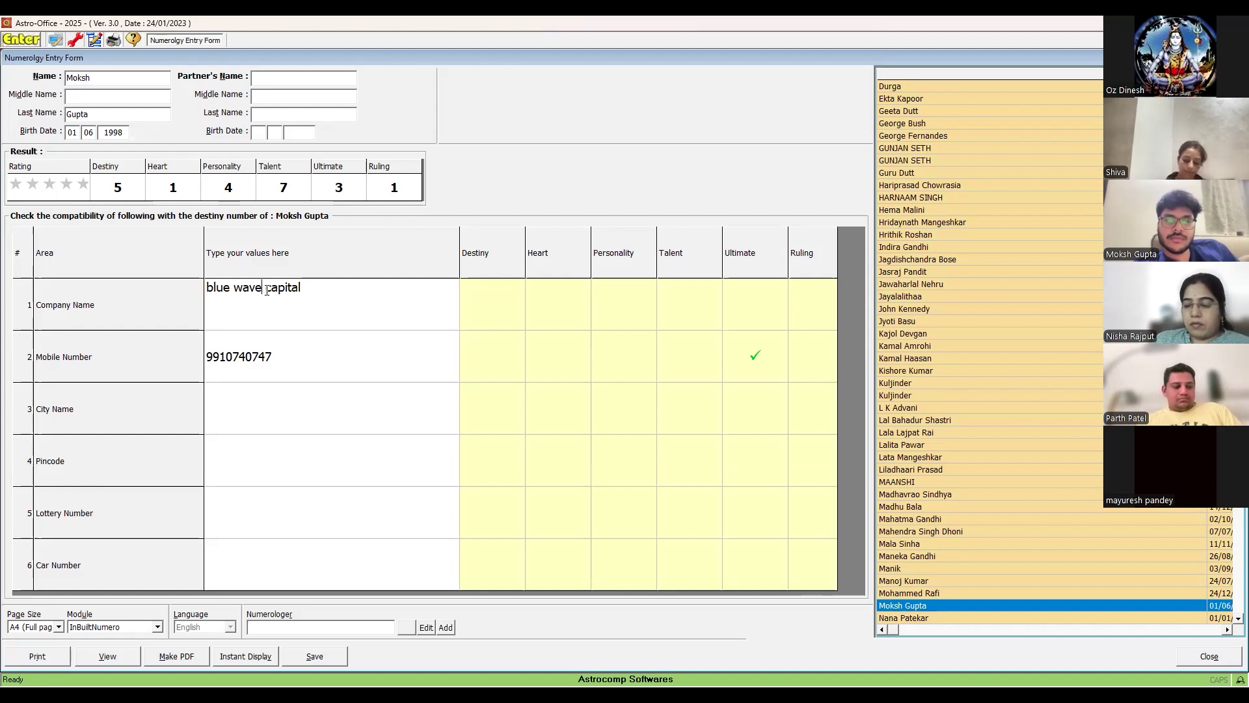
# - Remove the stray 'i' from the company name and commit the entry
pyautogui.write('i')
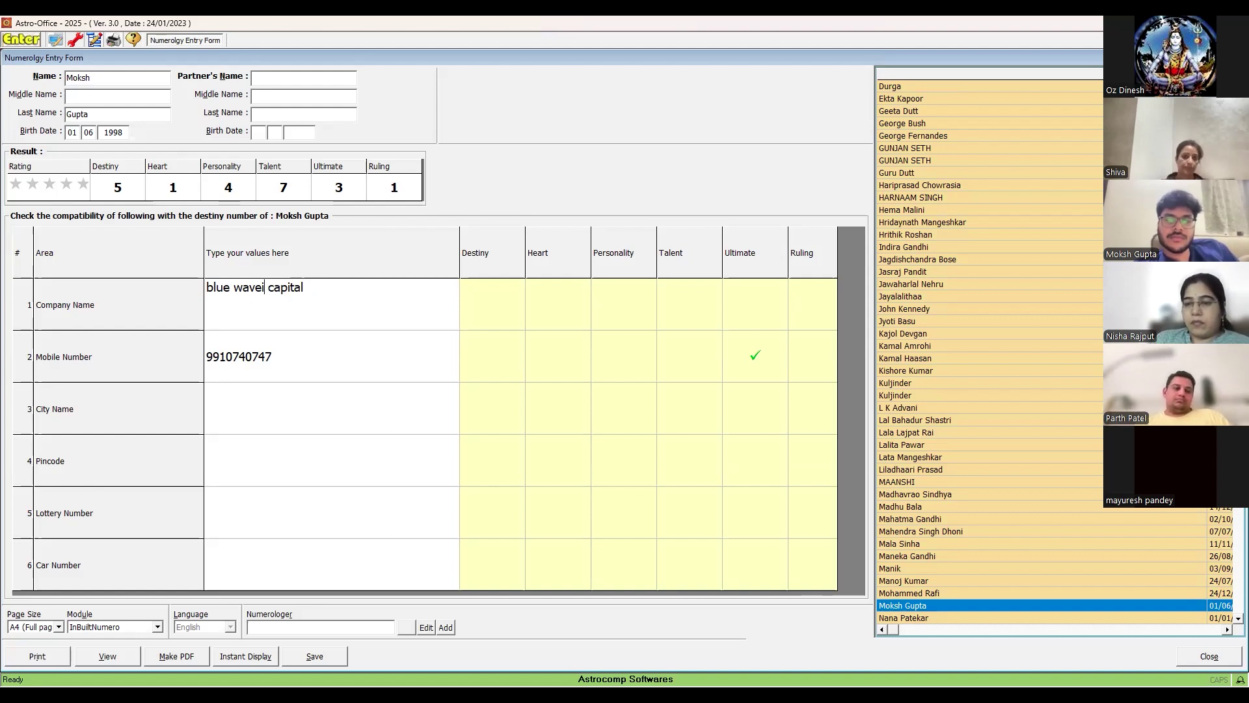
pyautogui.press('BackSpace')
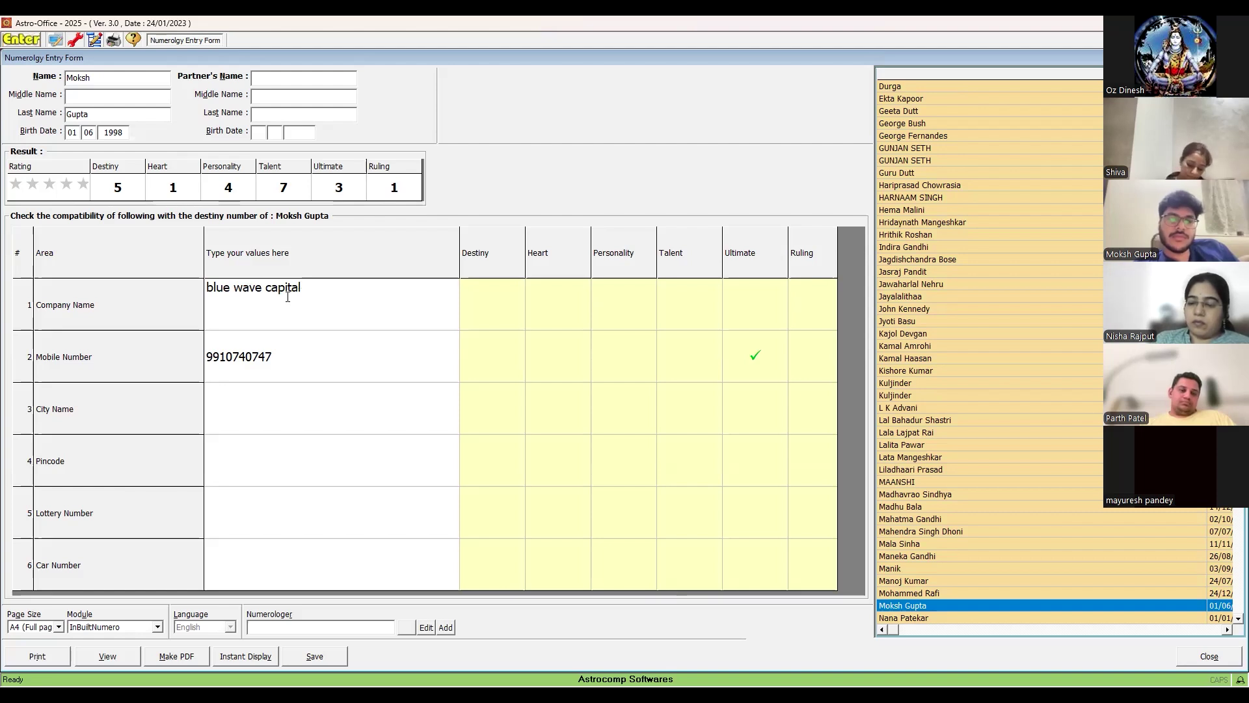
pyautogui.click(332, 355)
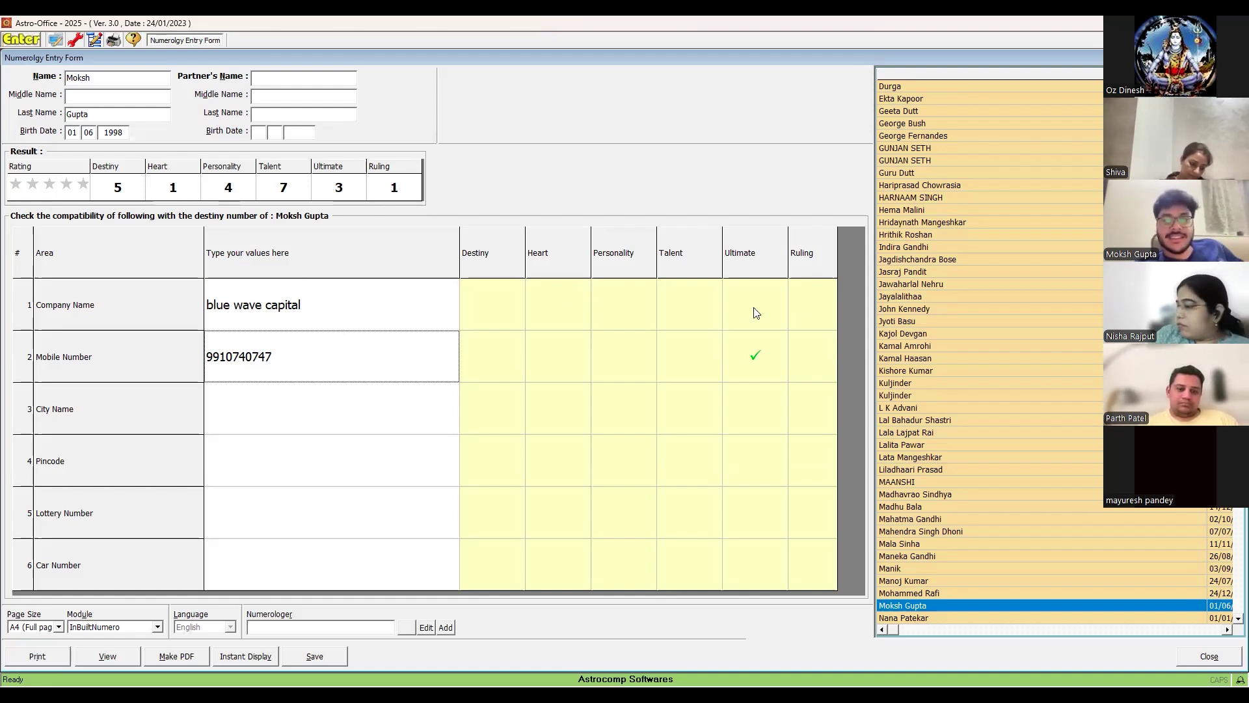
pyautogui.click(329, 313)
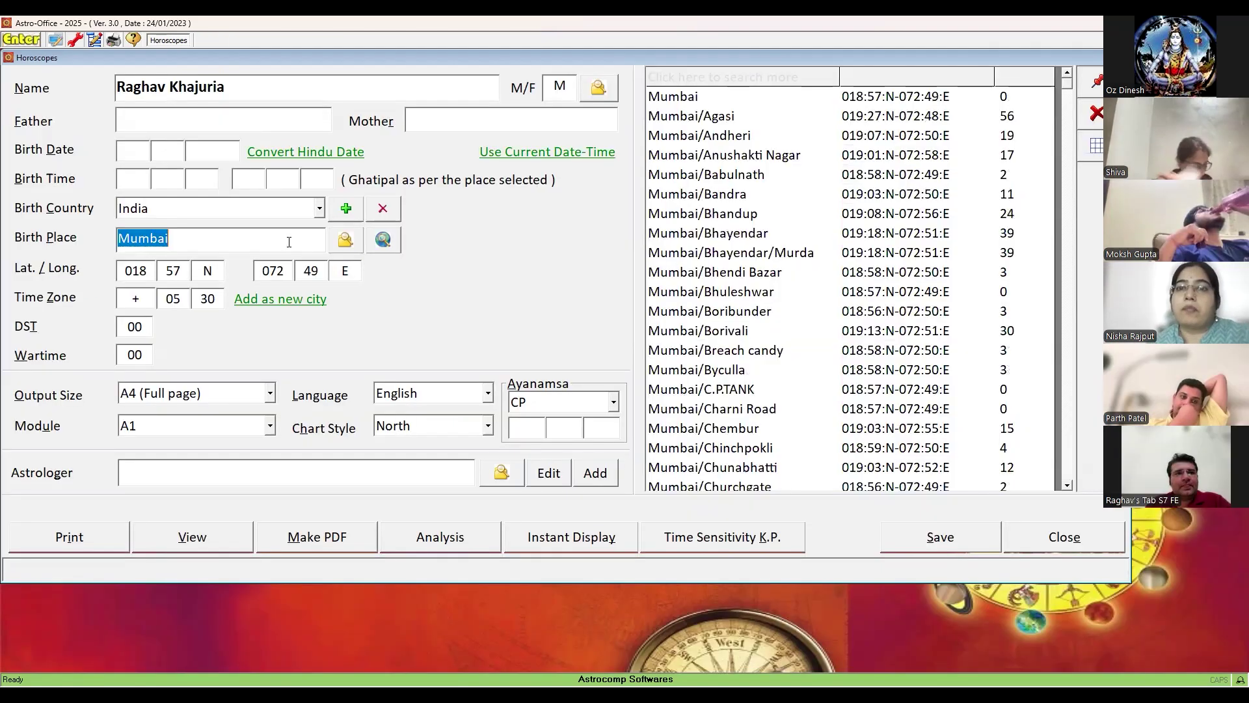
# - Replace the birth place with Dinanagar/Punjab from the city list
pyautogui.press('BackSpace')
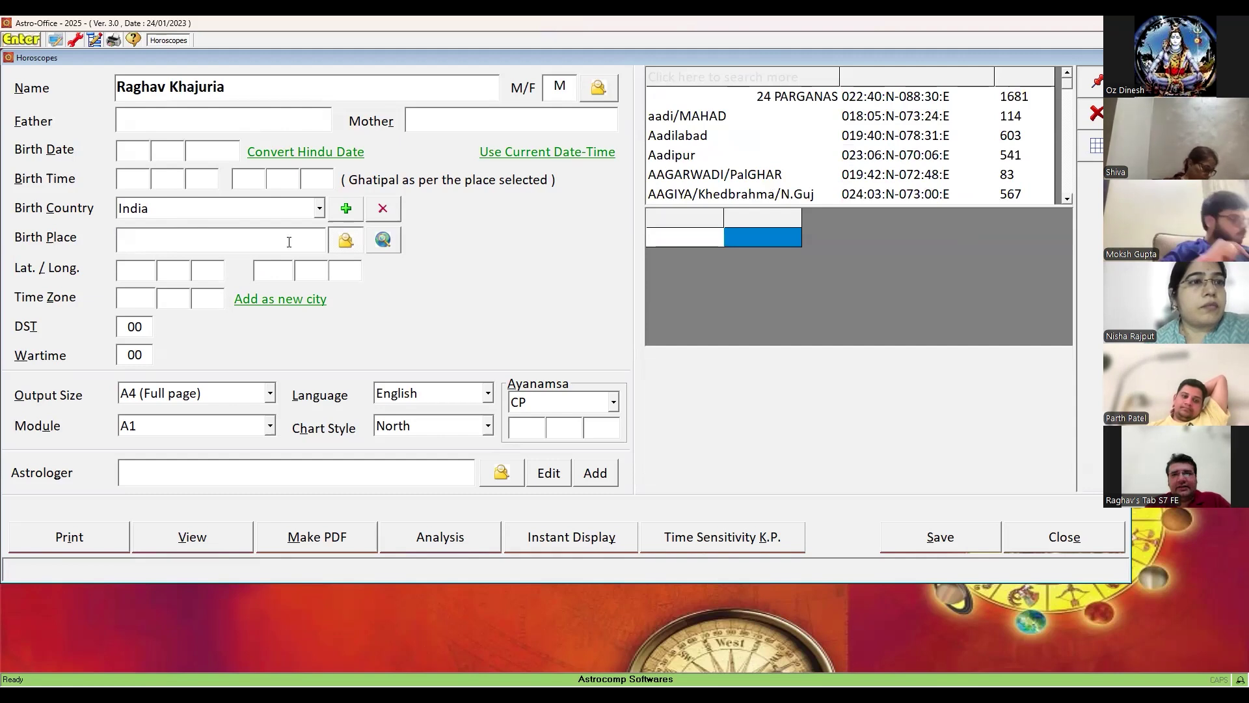
pyautogui.write('di')
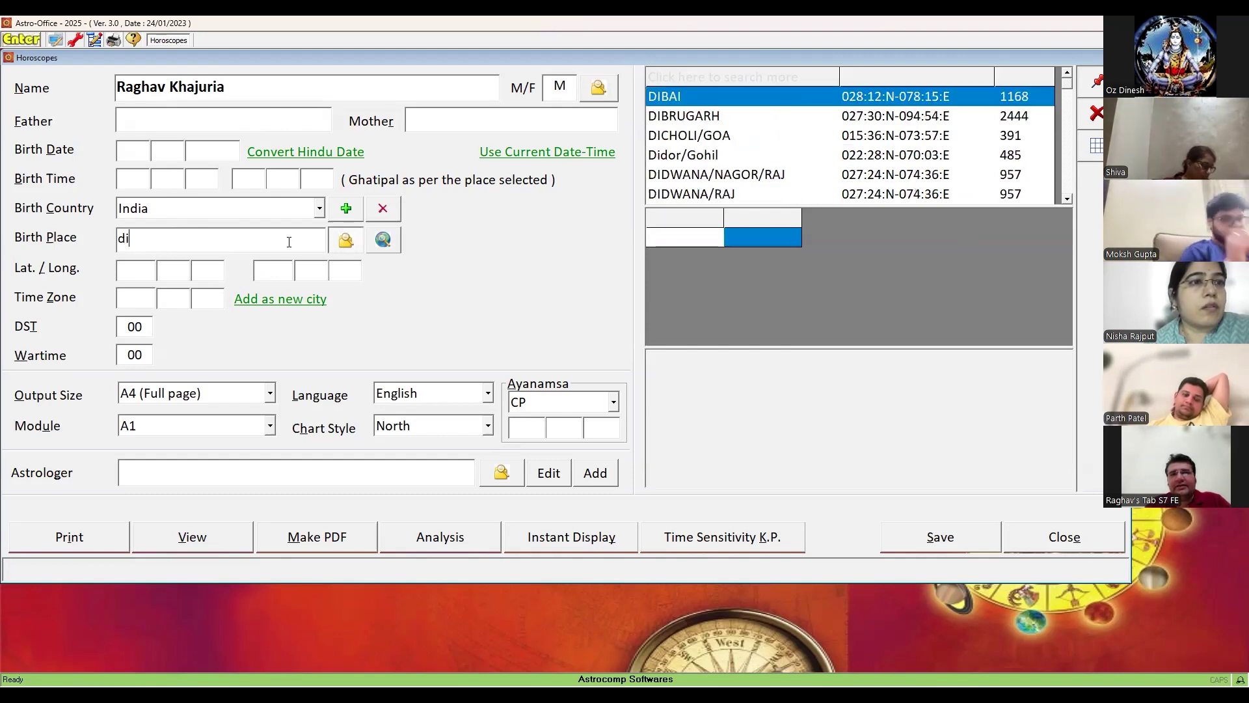
pyautogui.write('nanagar')
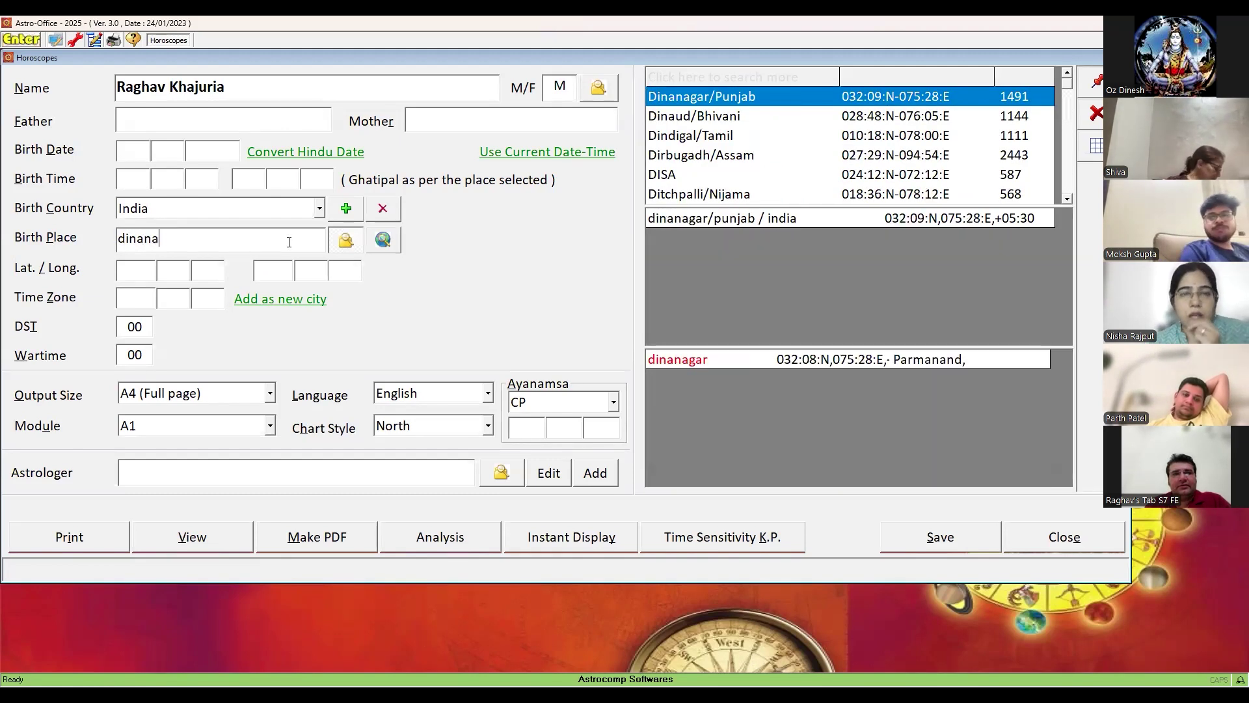
pyautogui.click(673, 106)
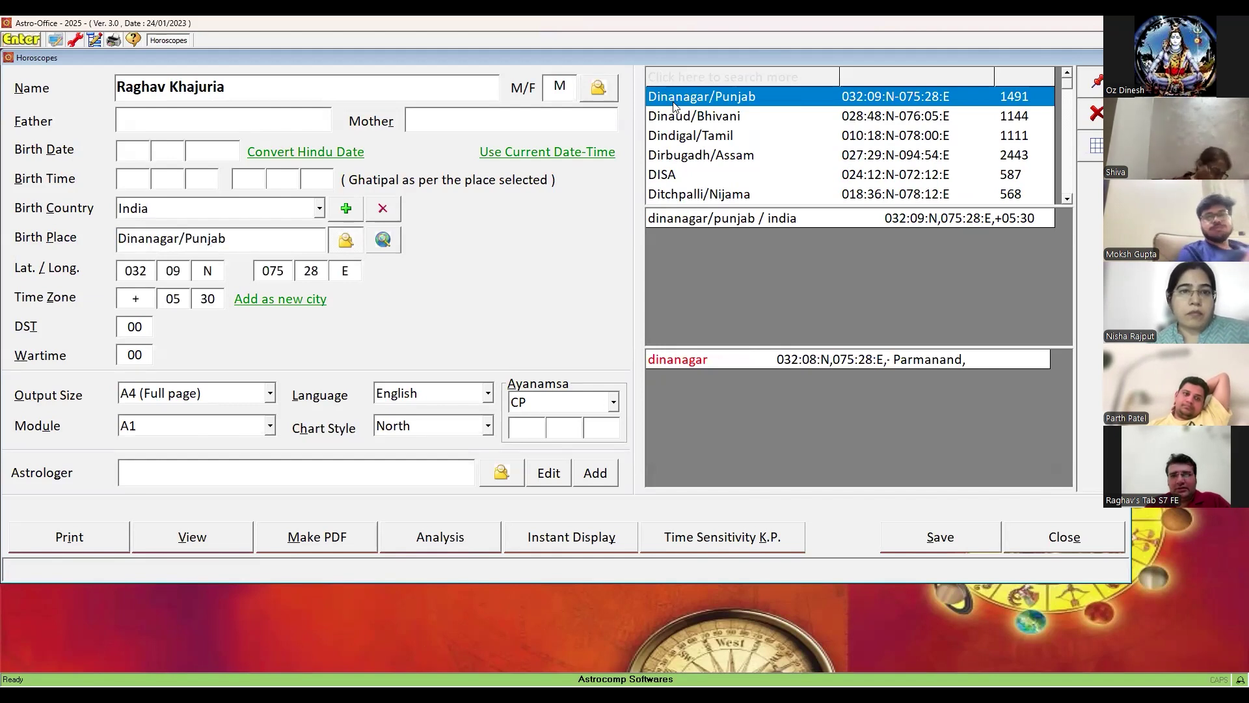
# - Choose KP as the ayanamsa and ALL as the report module
pyautogui.click(614, 403)
pyautogui.click(588, 442)
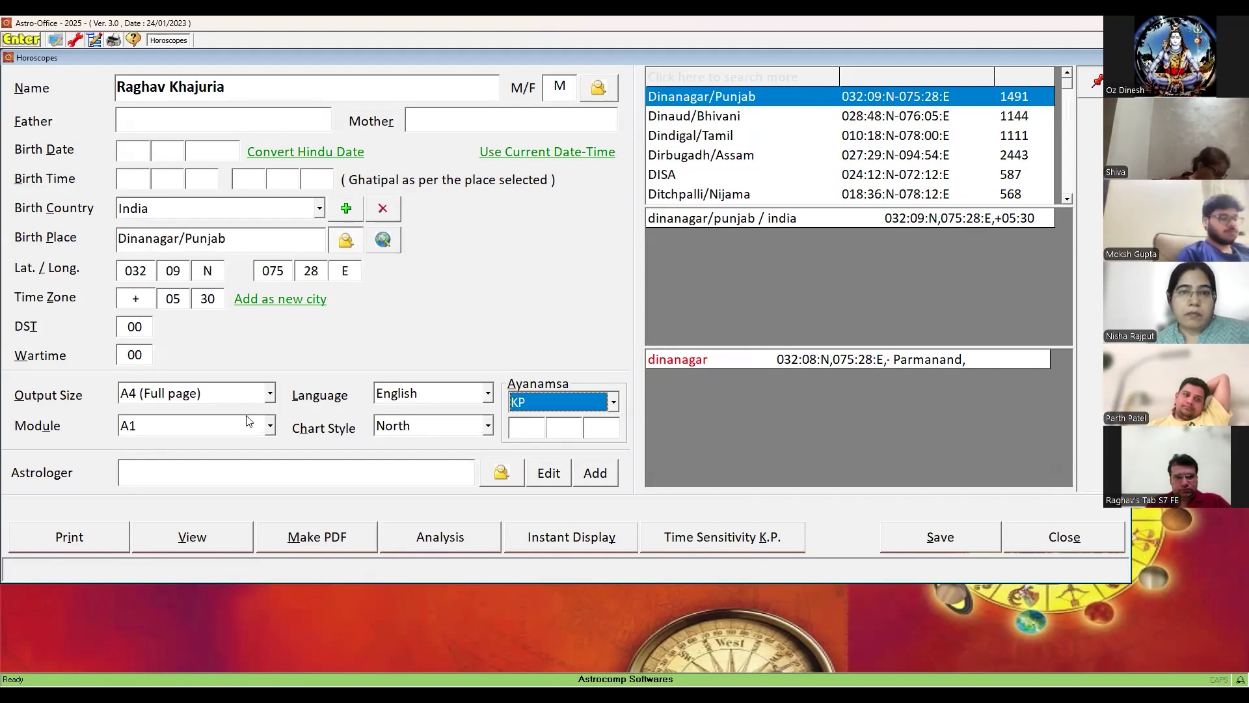
pyautogui.click(269, 427)
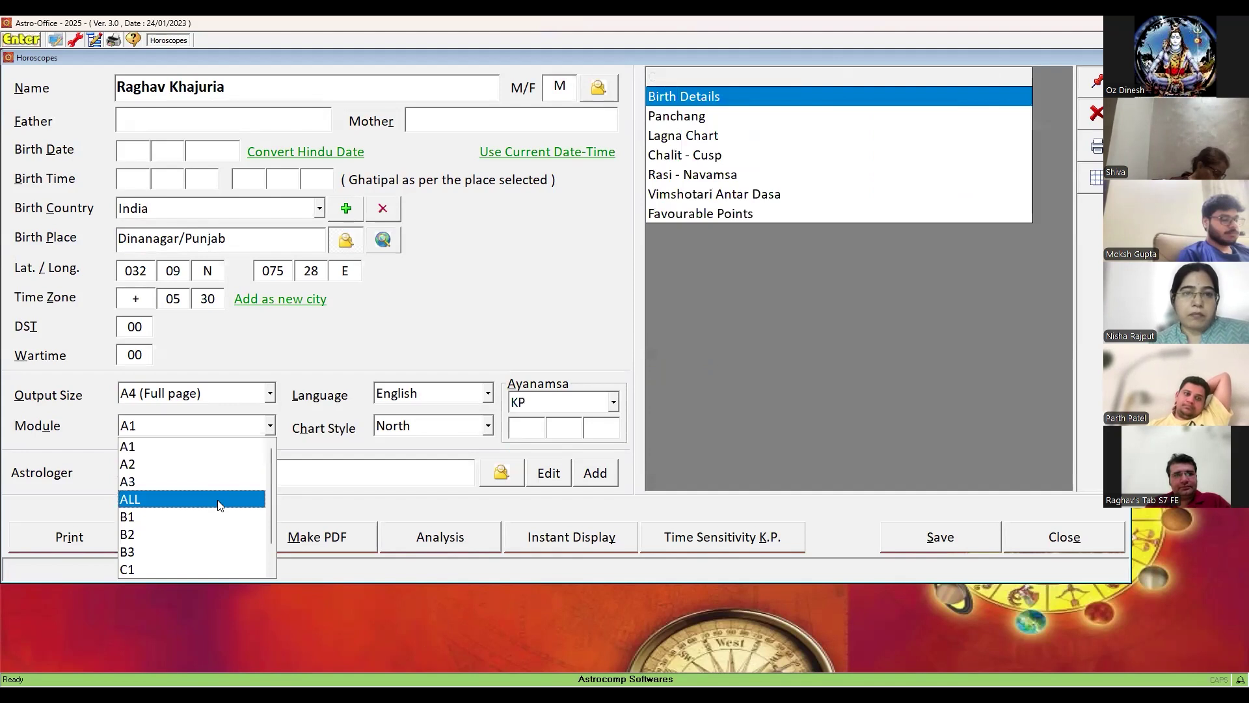
pyautogui.click(221, 498)
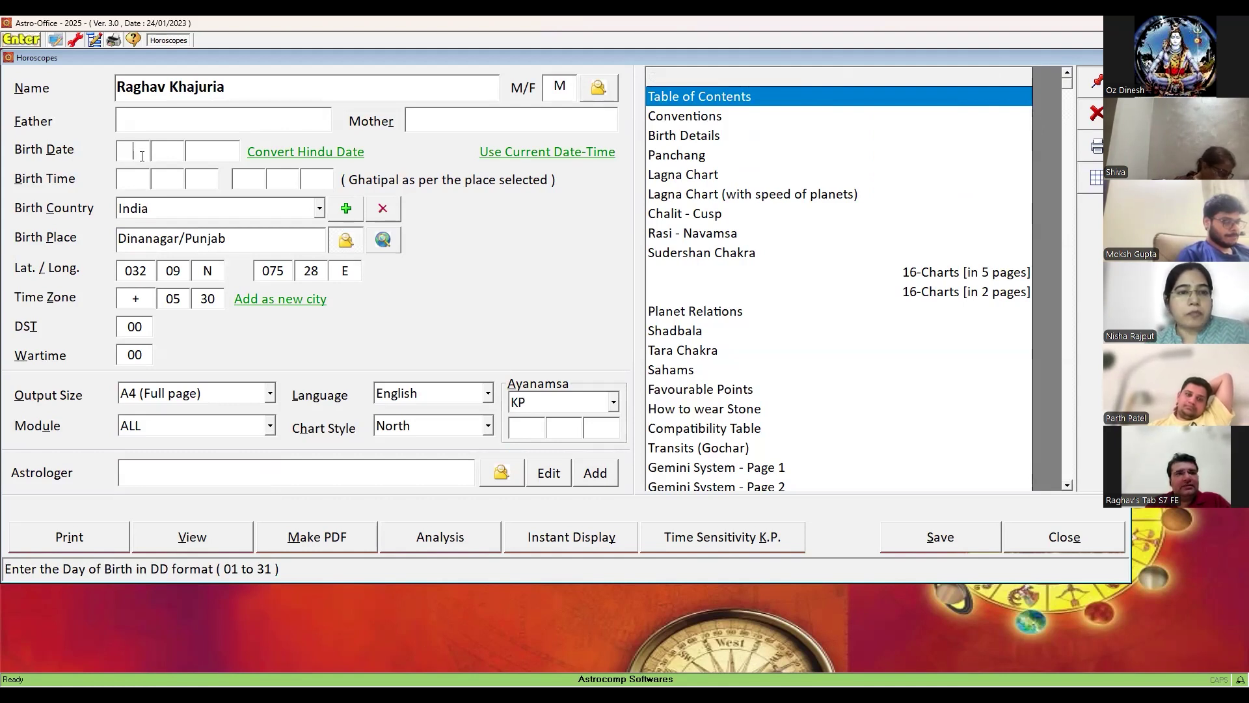
pyautogui.write('12')
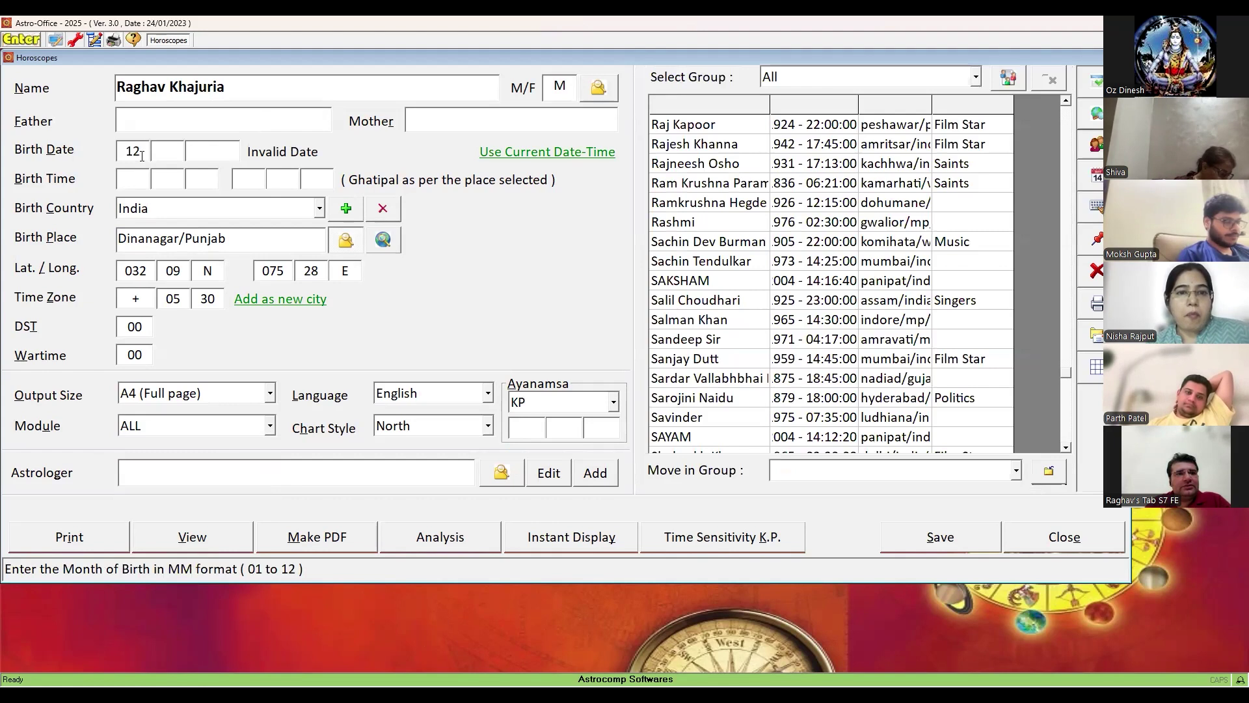
pyautogui.write('07')
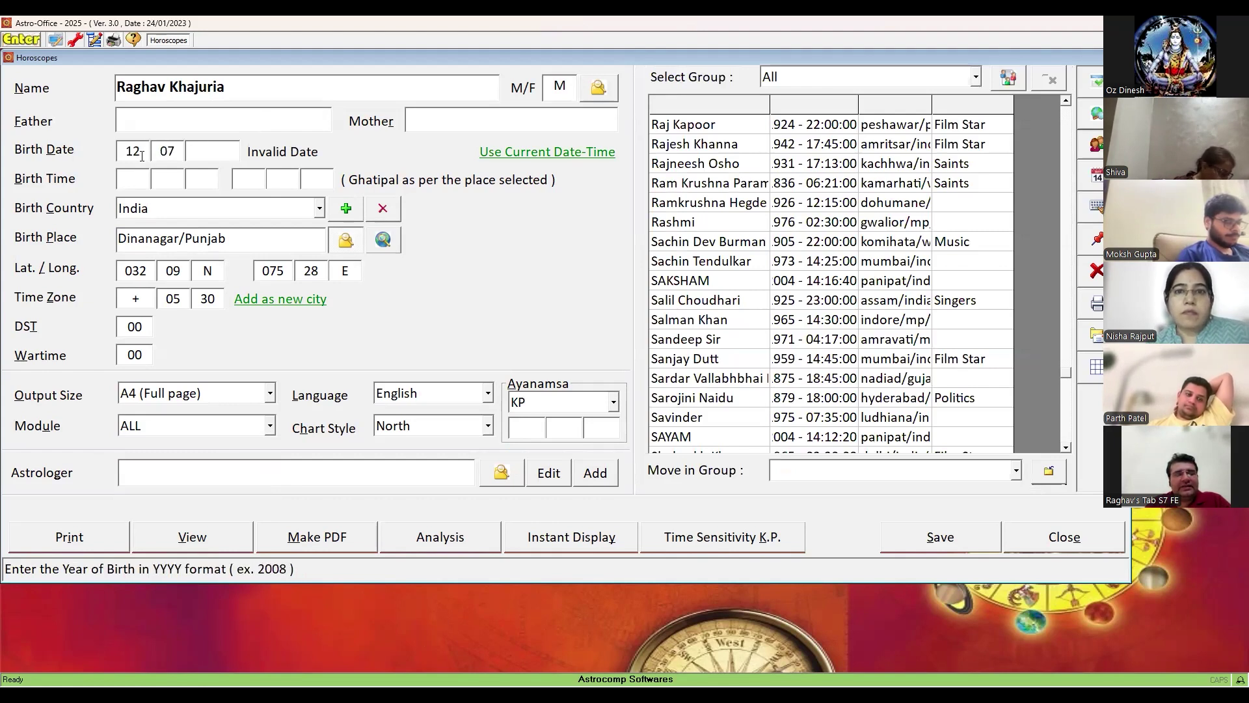
pyautogui.write('1989')
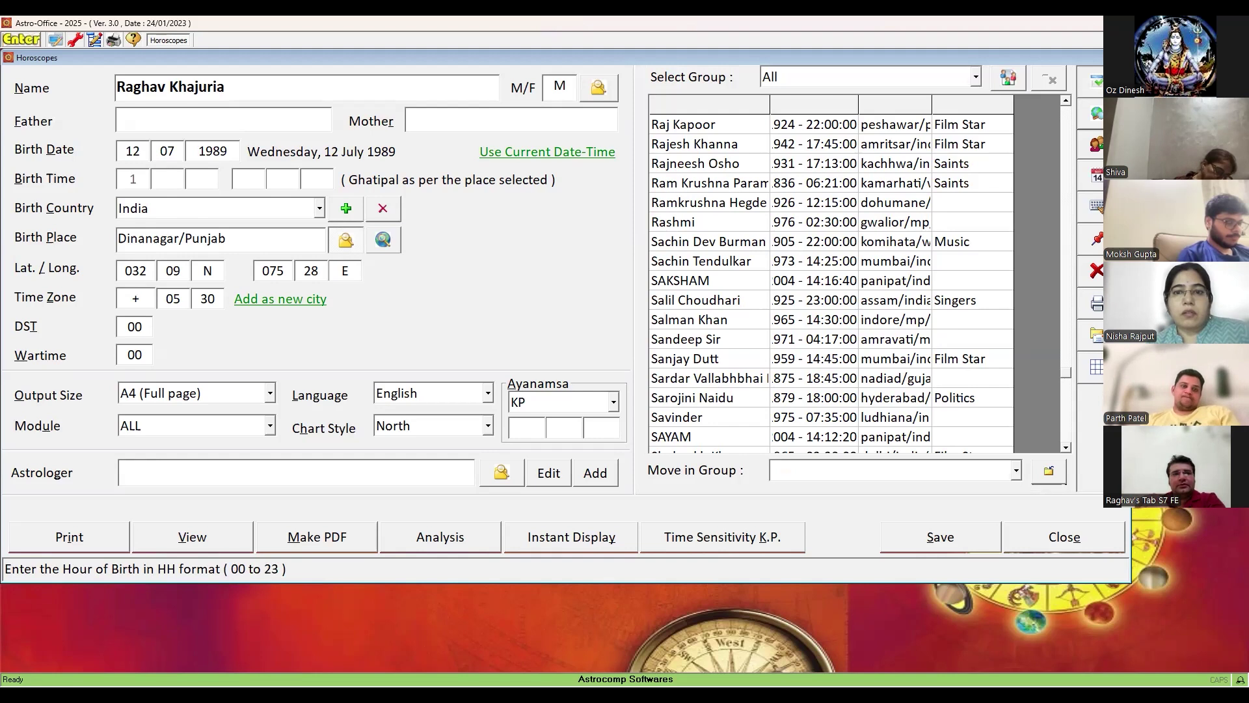
pyautogui.write('2')
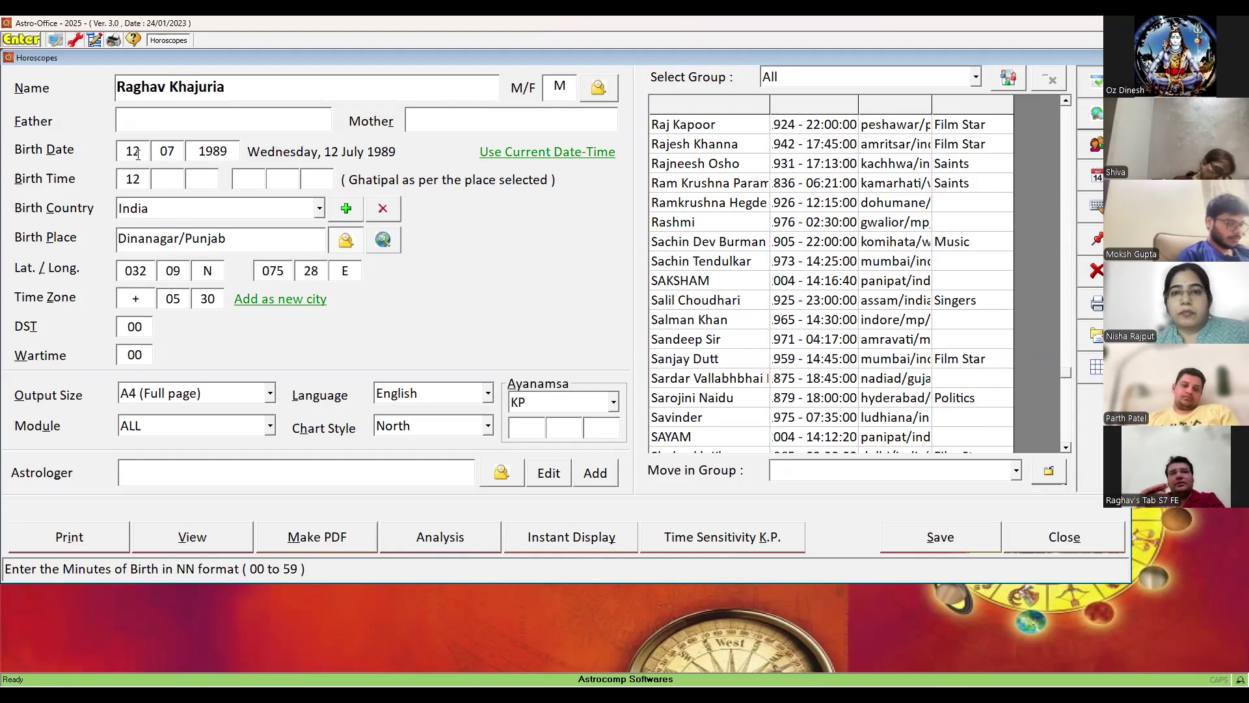
pyautogui.click(146, 180)
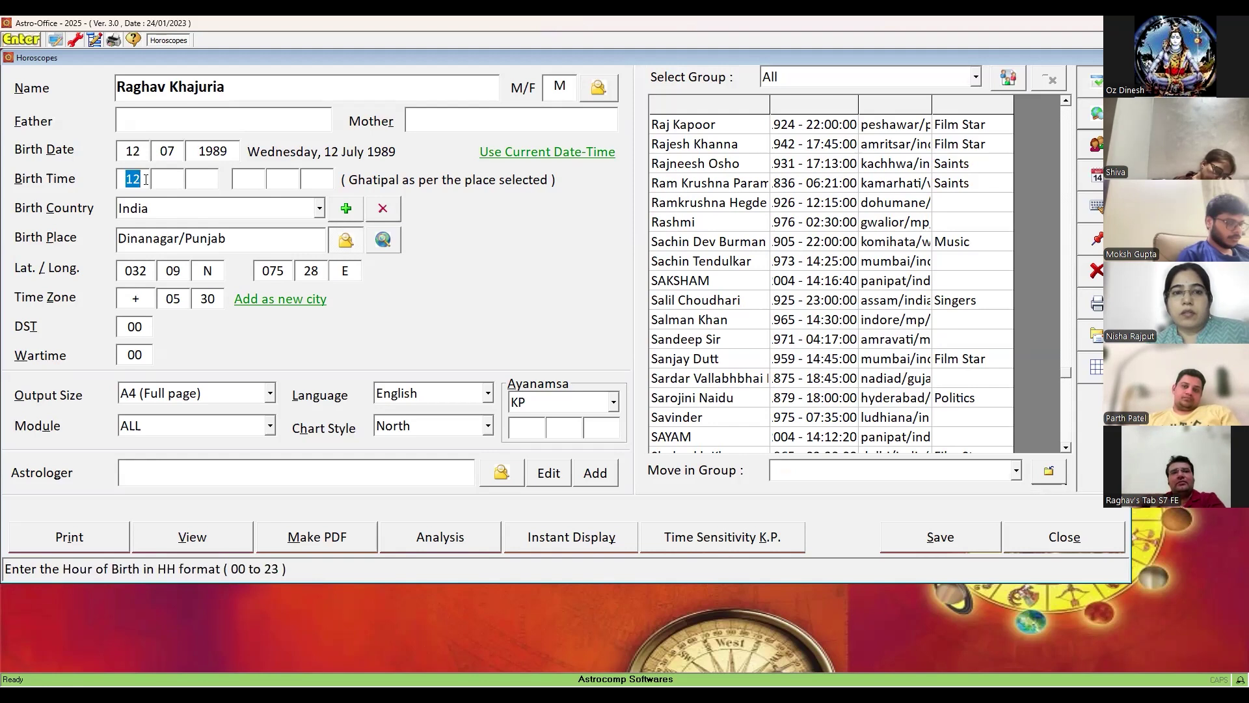
pyautogui.write('00')
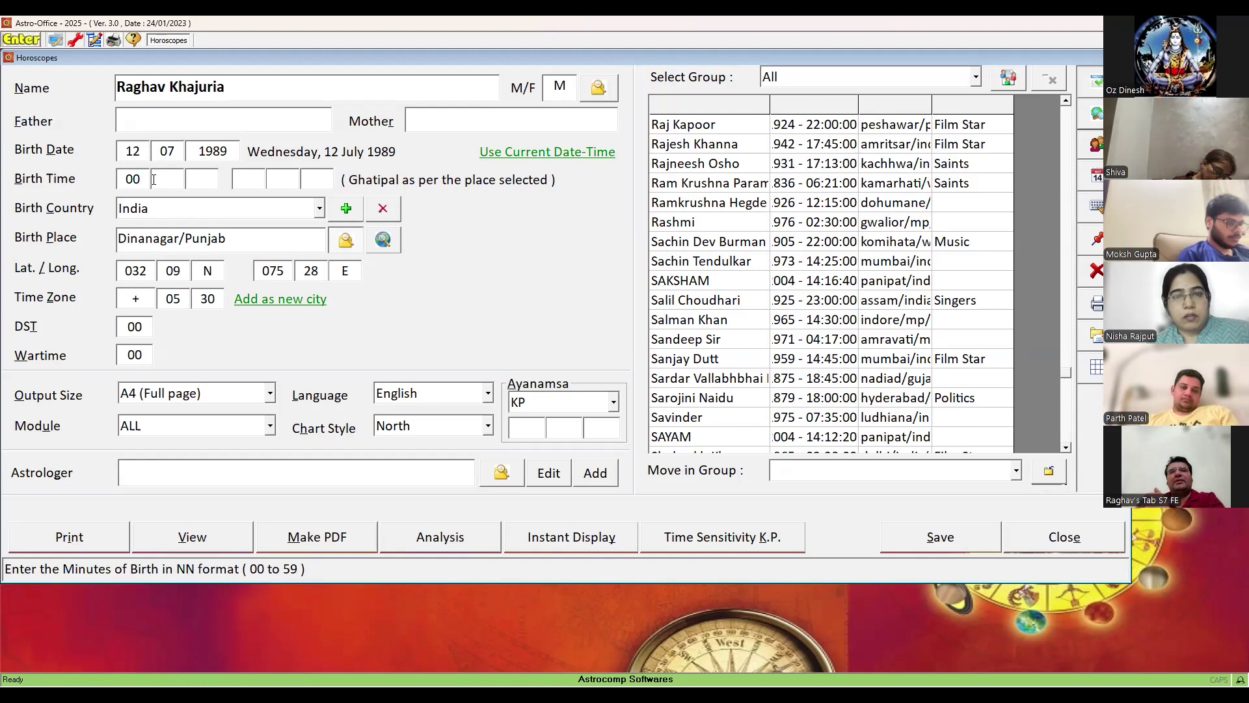
pyautogui.click(144, 180)
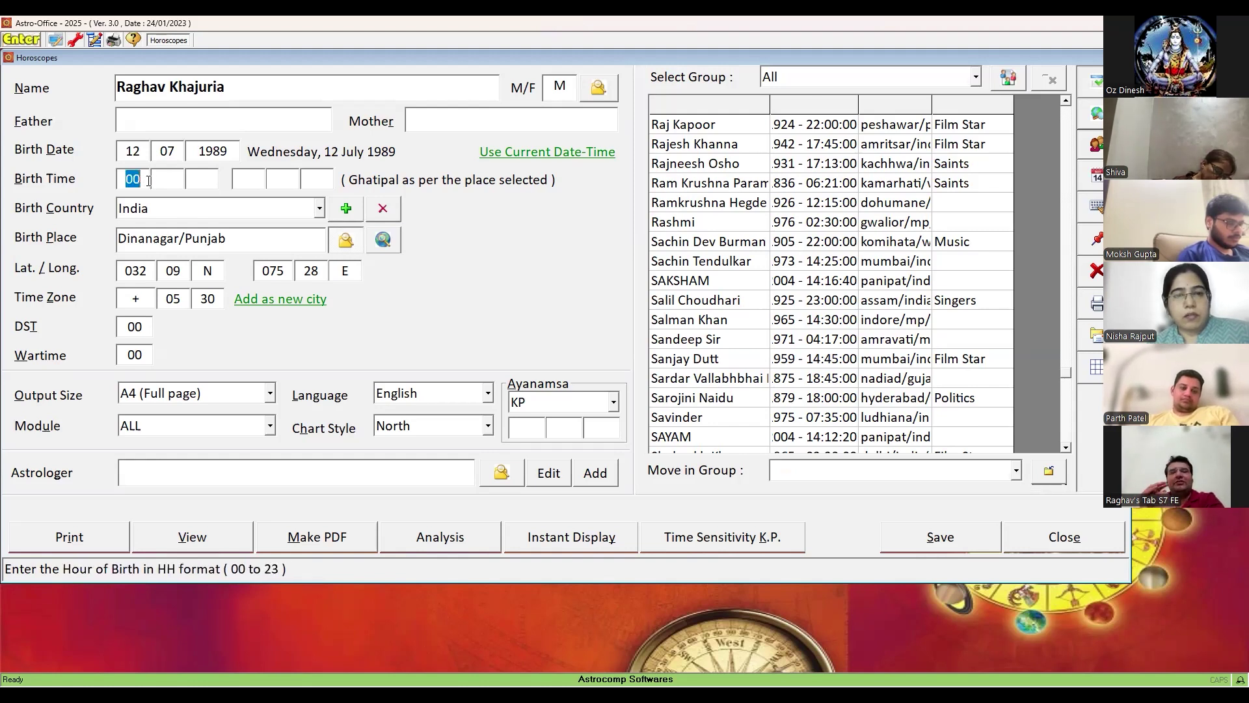
pyautogui.press('BackSpace')
pyautogui.write('12 ')
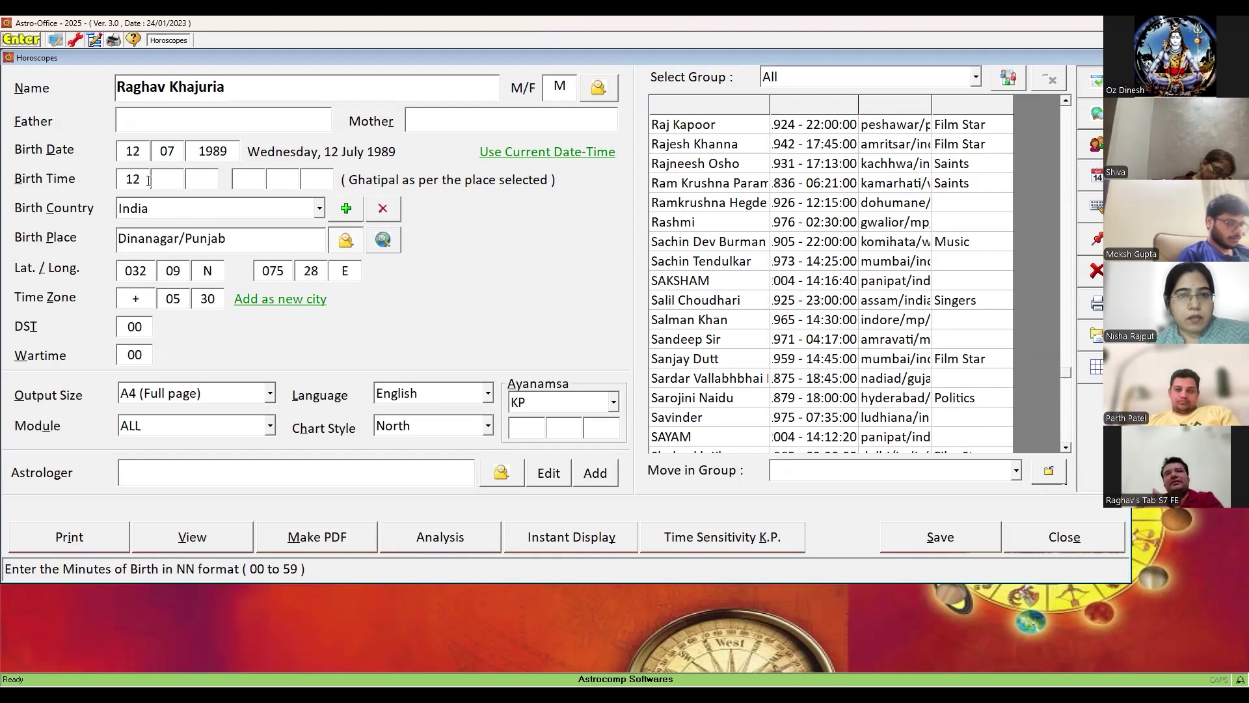
pyautogui.write('51 ')
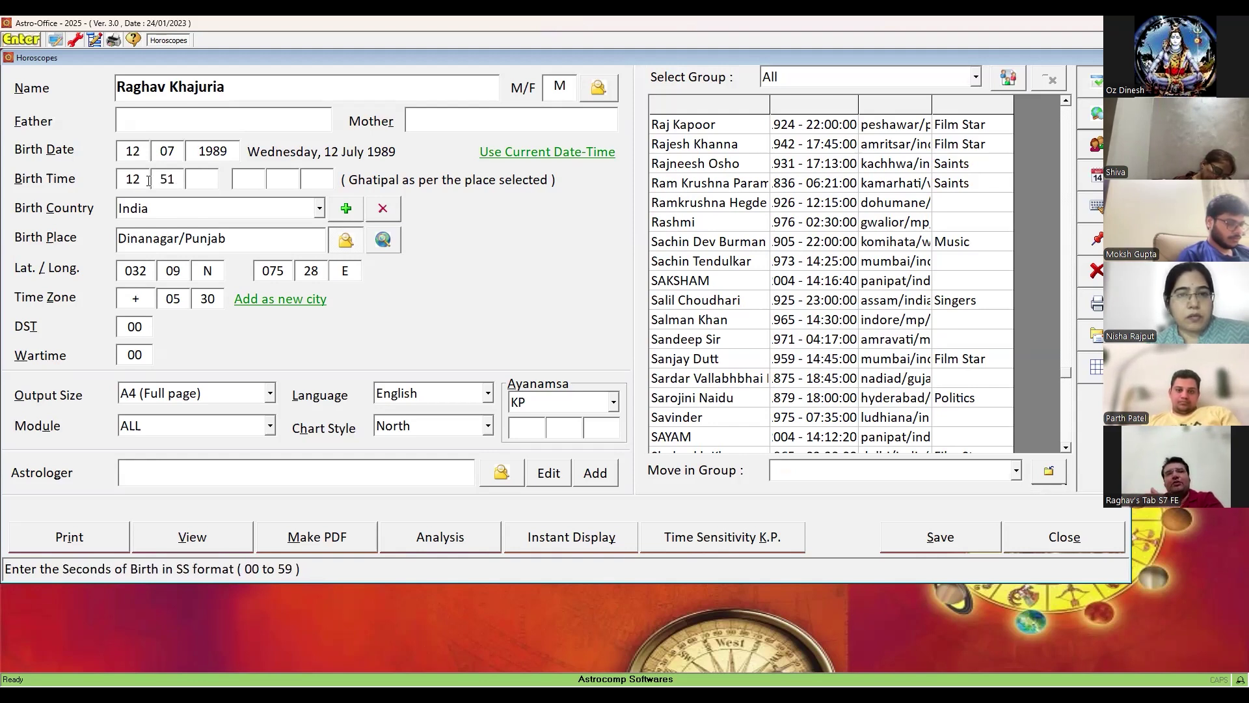
pyautogui.write('00')
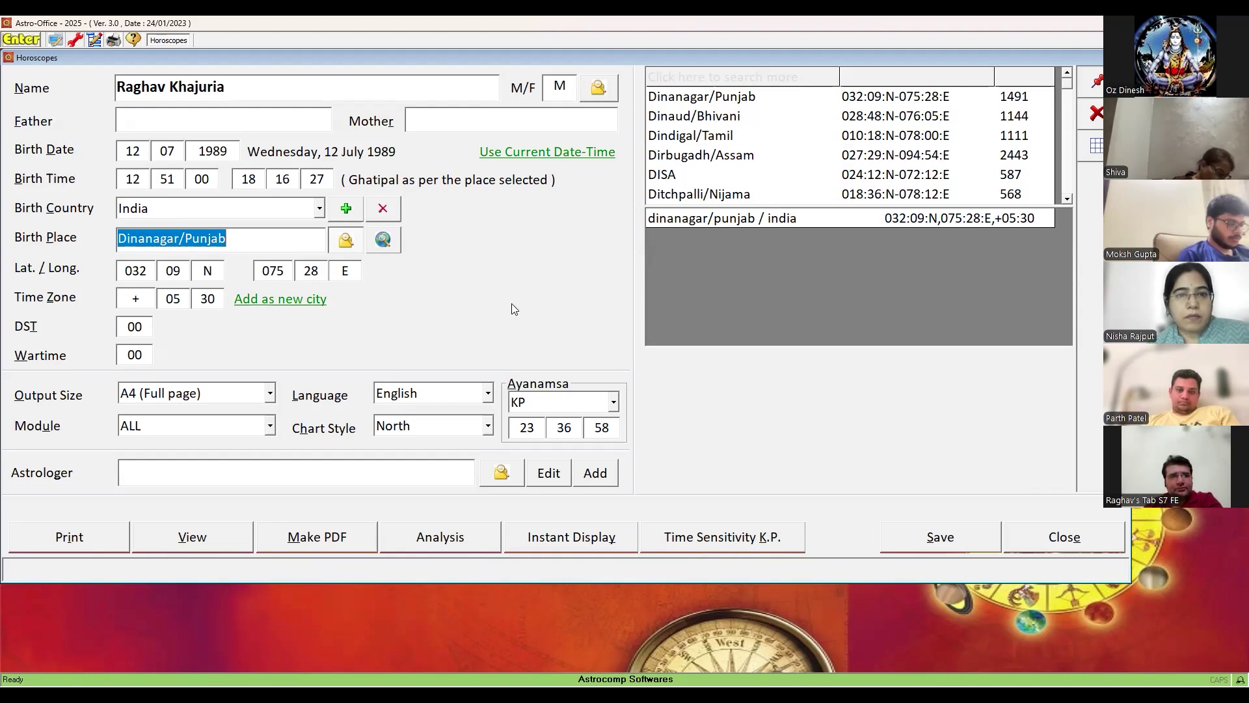
# - Generate the full horoscope report, confirming the additional-information dialog with OK
pyautogui.click(187, 538)
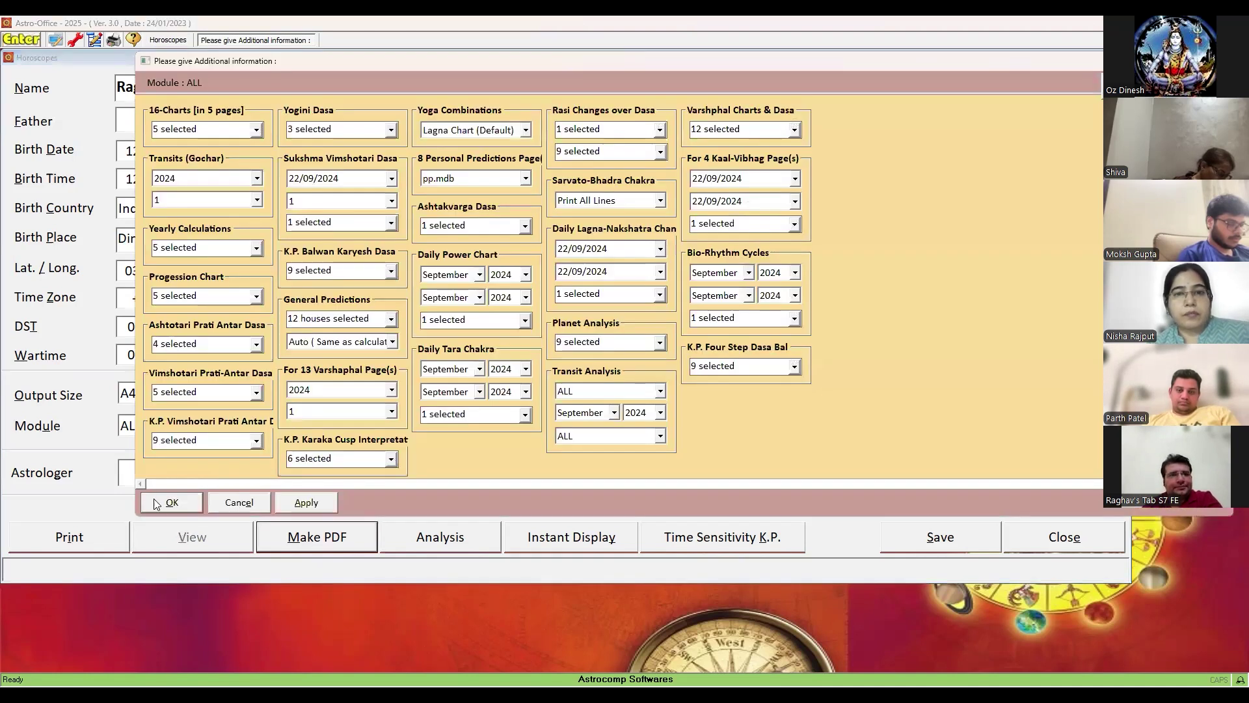
pyautogui.click(160, 503)
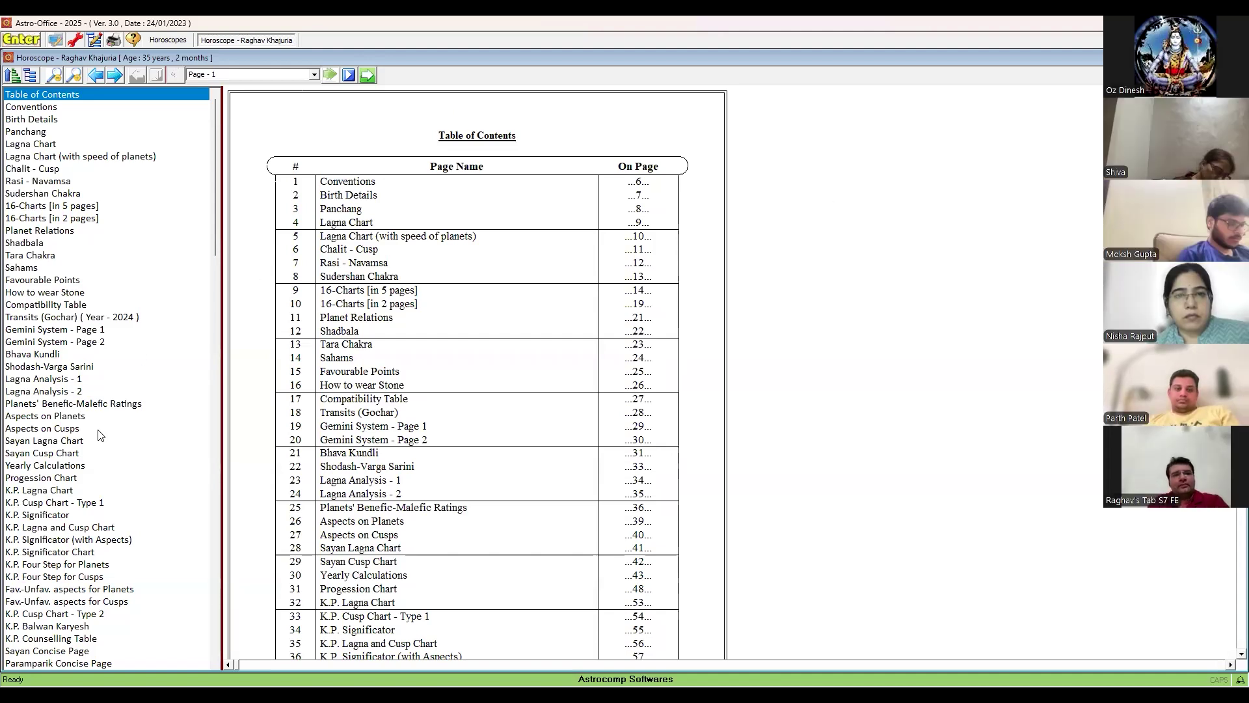
# - Look through the K.P. Cusp Chart - Type 1 page, then go to K.P. Significator
pyautogui.click(75, 504)
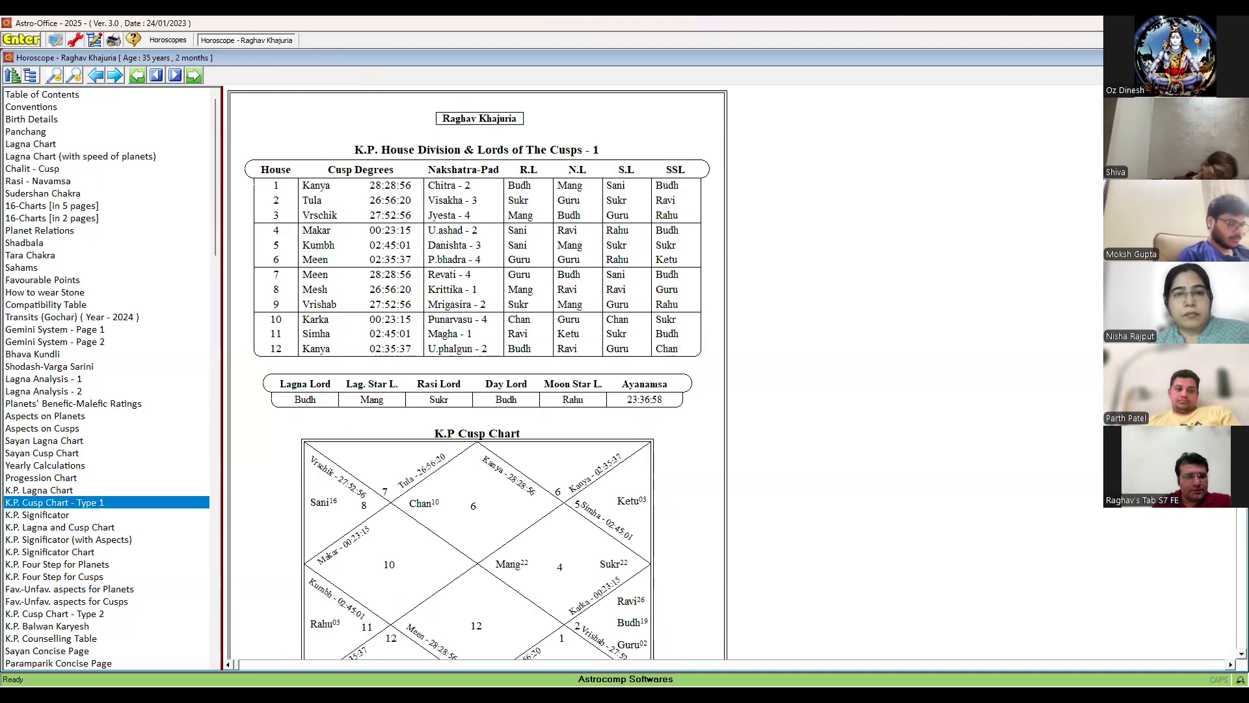
pyautogui.scroll(-1, 897, 335)
pyautogui.scroll(-3, 478, 373)
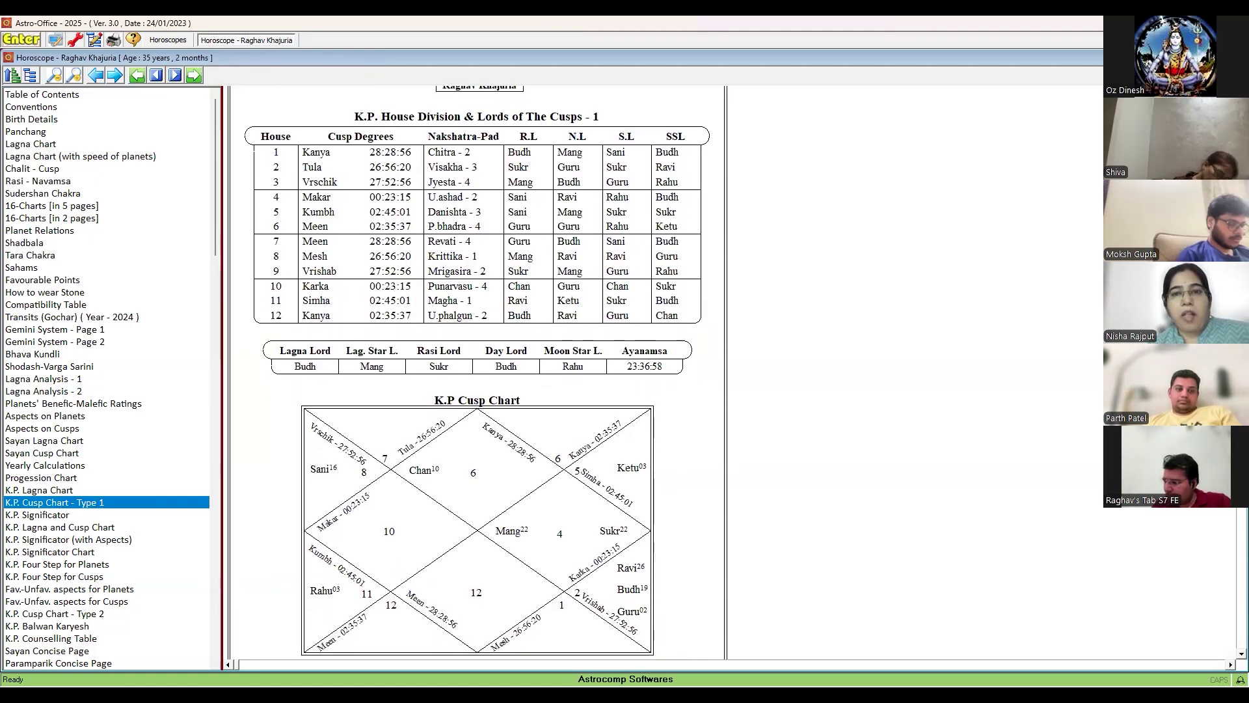
pyautogui.scroll(-1, 478, 373)
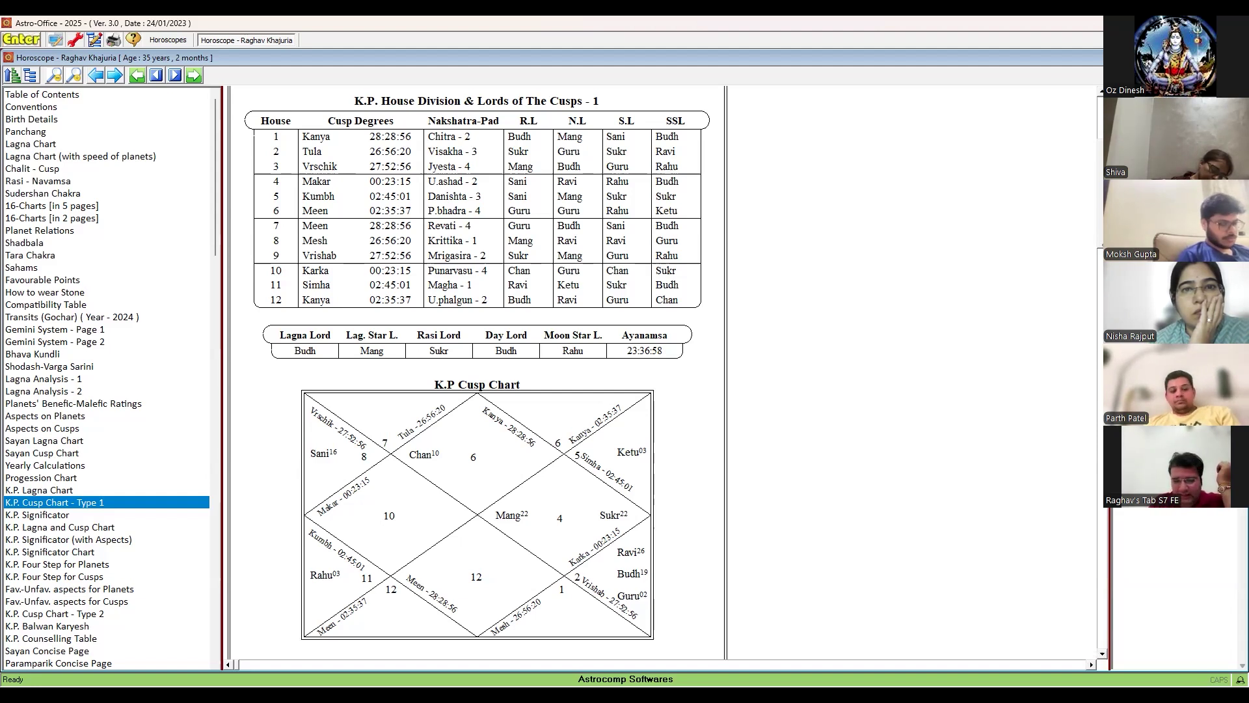
pyautogui.click(48, 514)
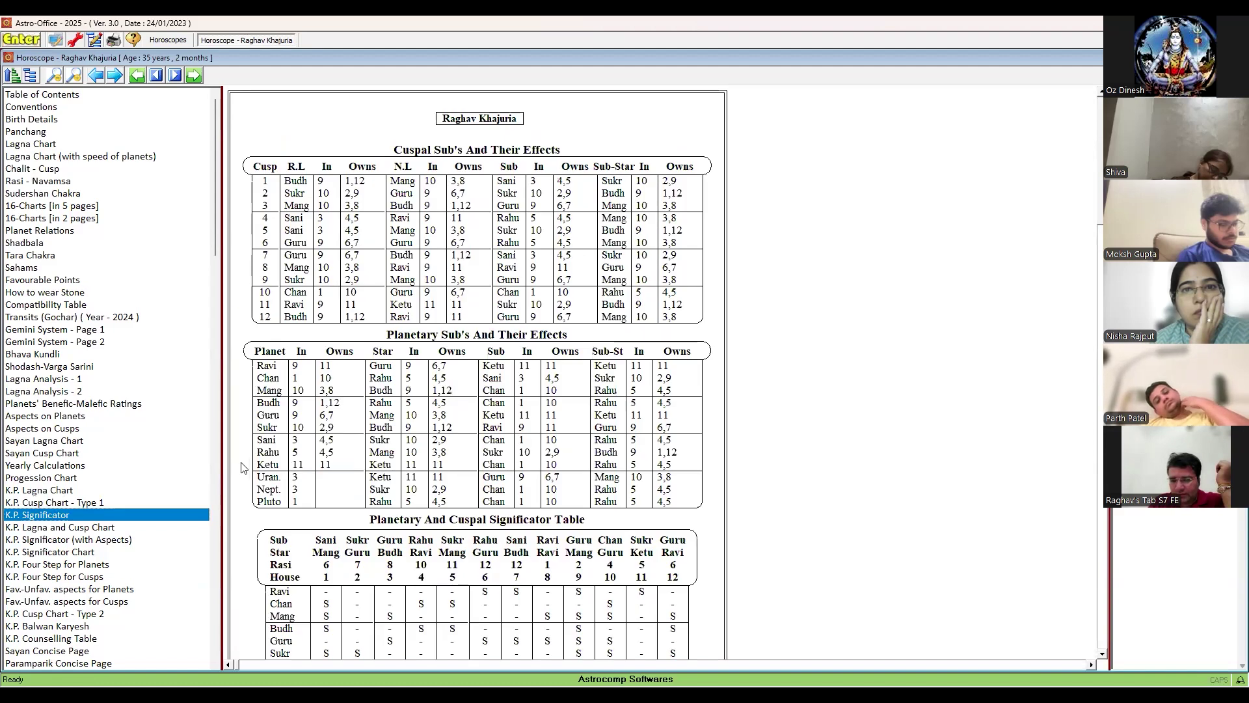